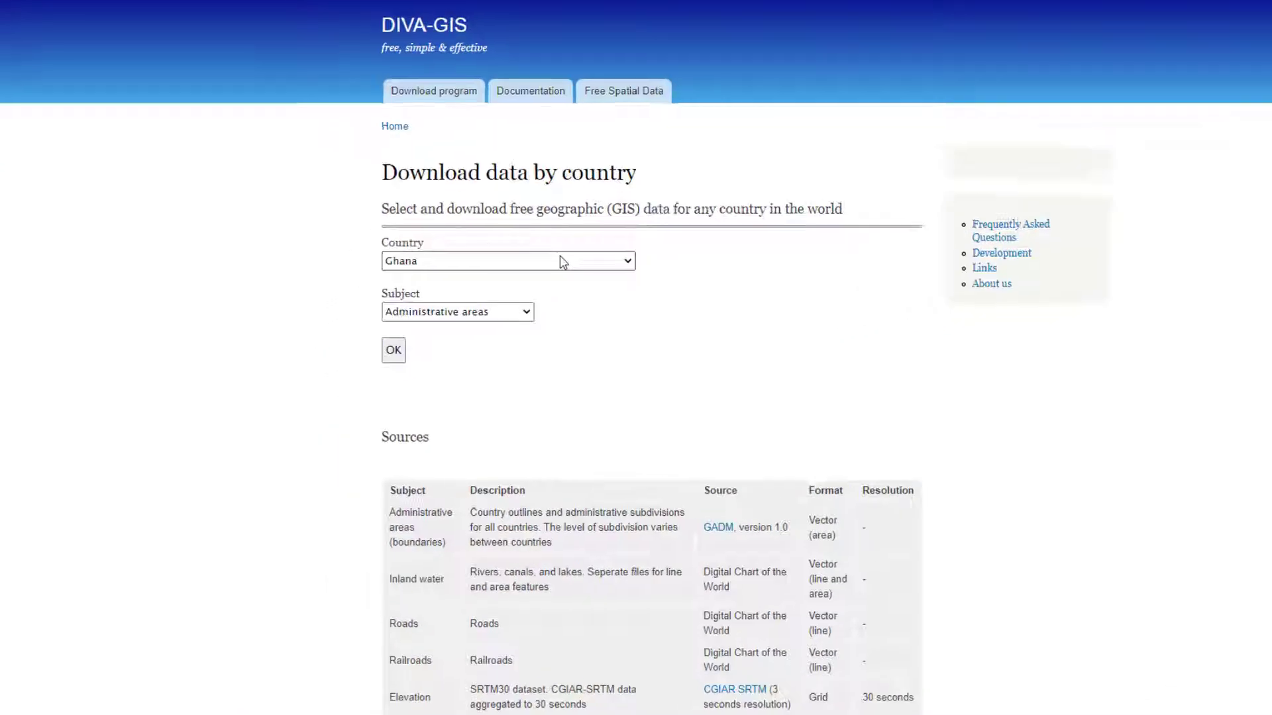
Submit a DIVA-GIS request for Country Ghana with subject Administrative areas
{"action": "left_click", "coordinate": [473, 300]}
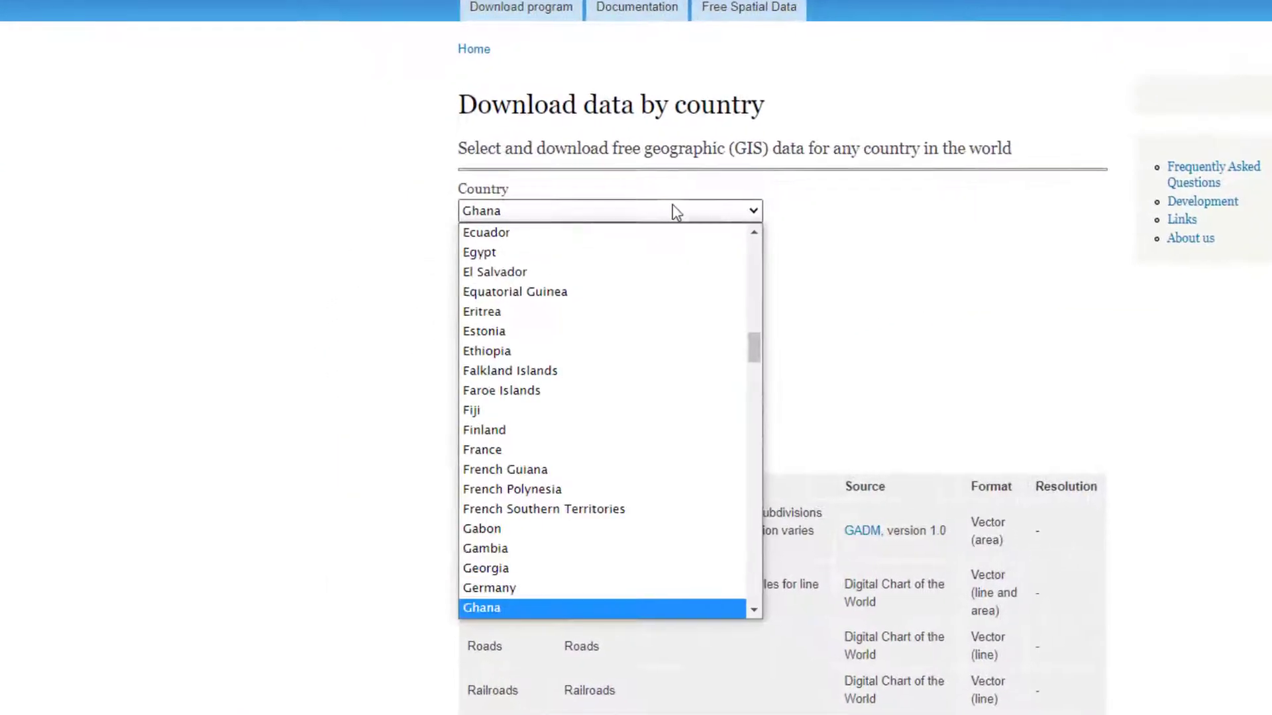
{"action": "scroll", "coordinate": [610, 491], "scroll_direction": "up", "scroll_amount": 1}
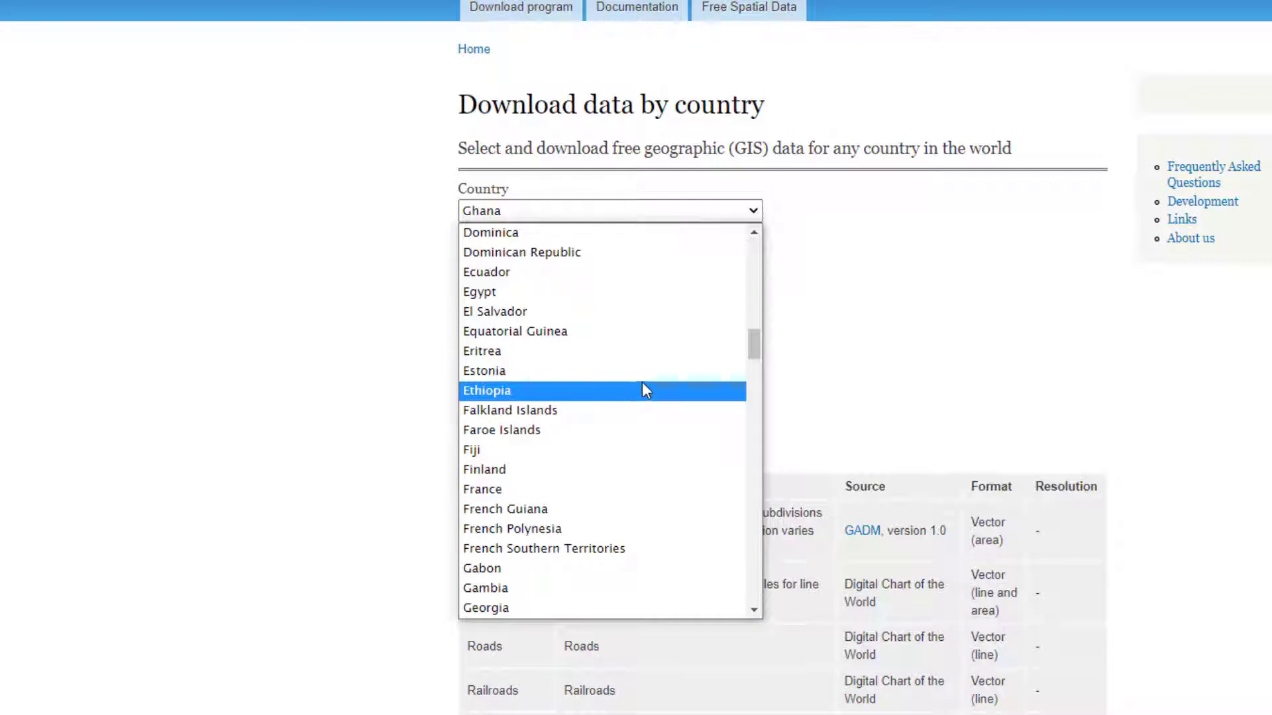
{"action": "left_click", "coordinate": [805, 361]}
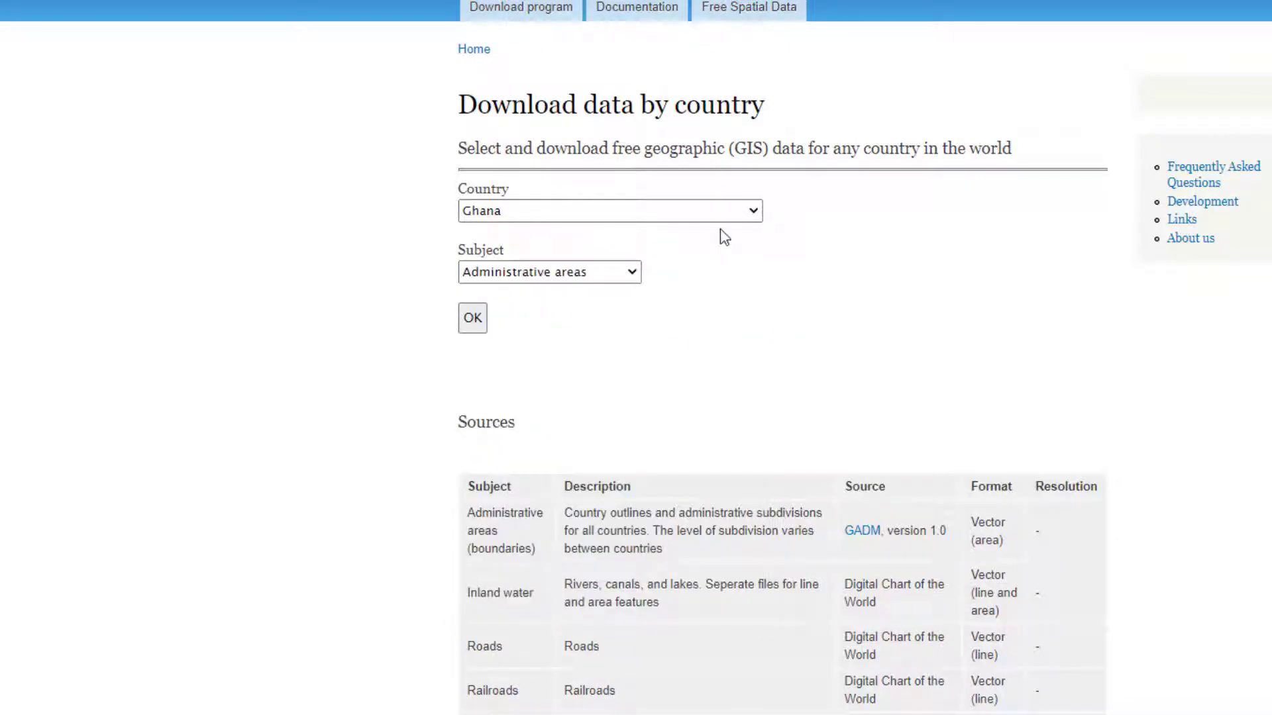
{"action": "left_click", "coordinate": [628, 273]}
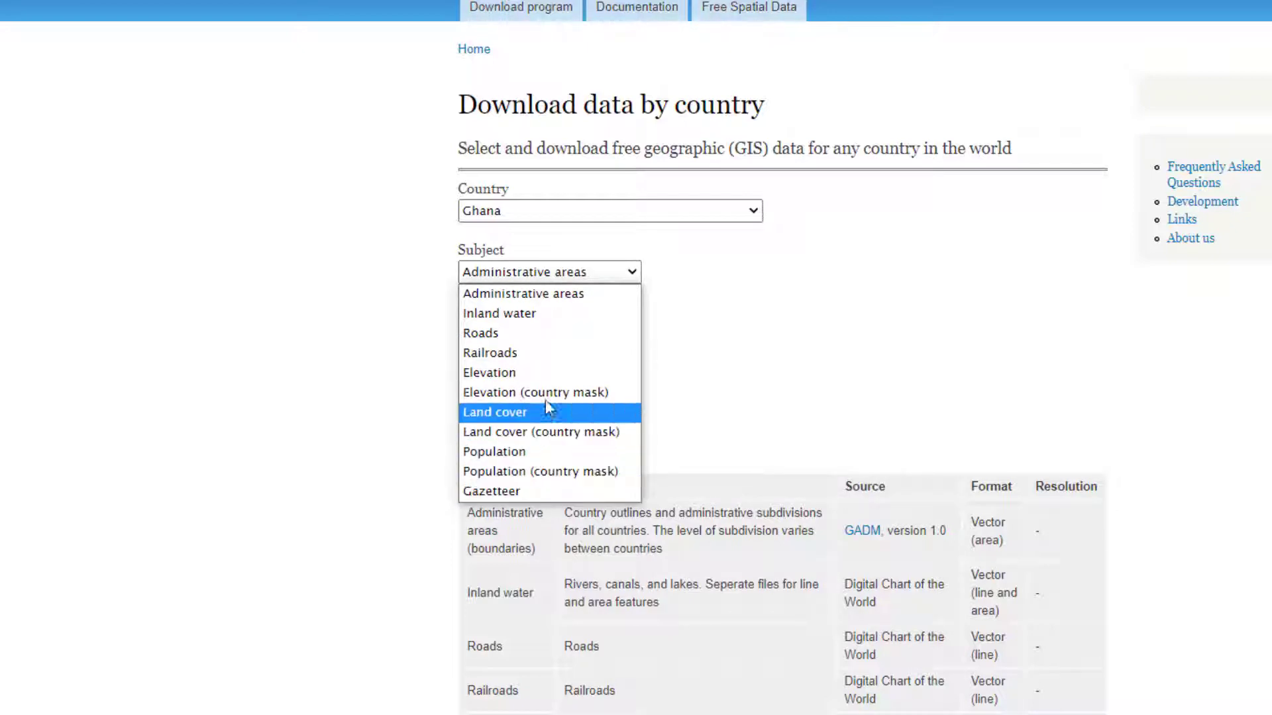
{"action": "left_click", "coordinate": [577, 300]}
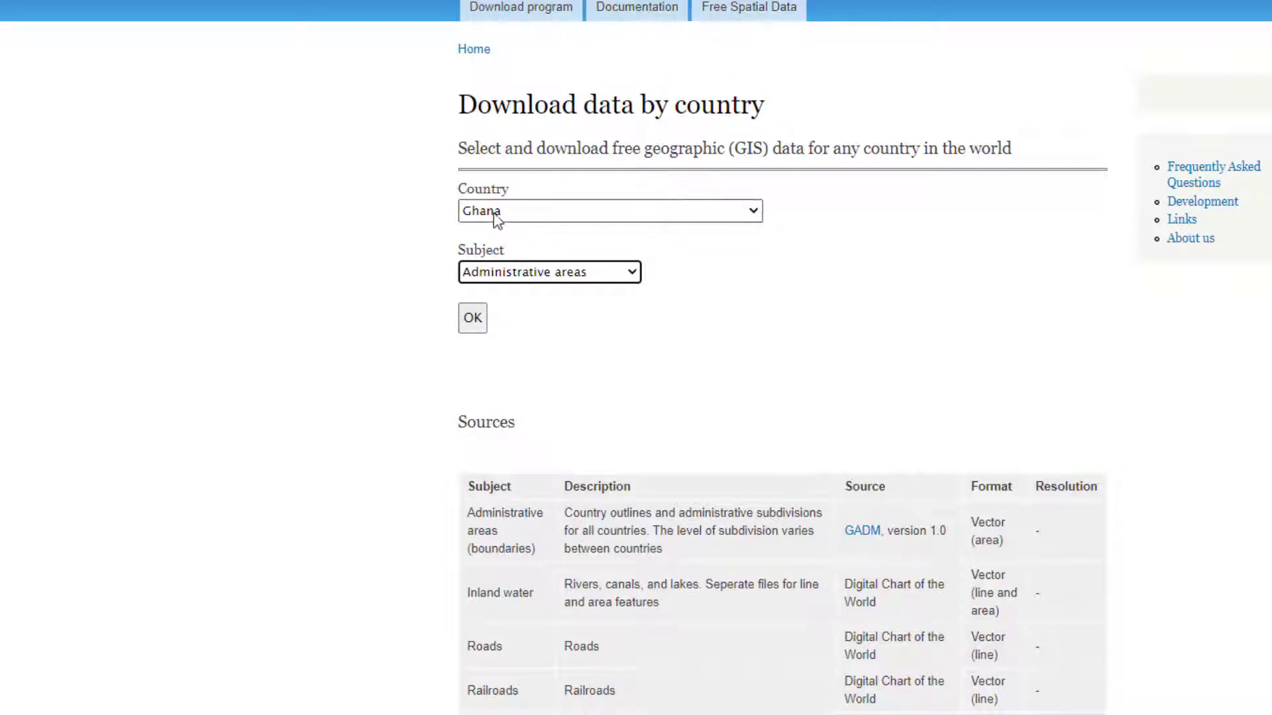
{"action": "left_click", "coordinate": [472, 326]}
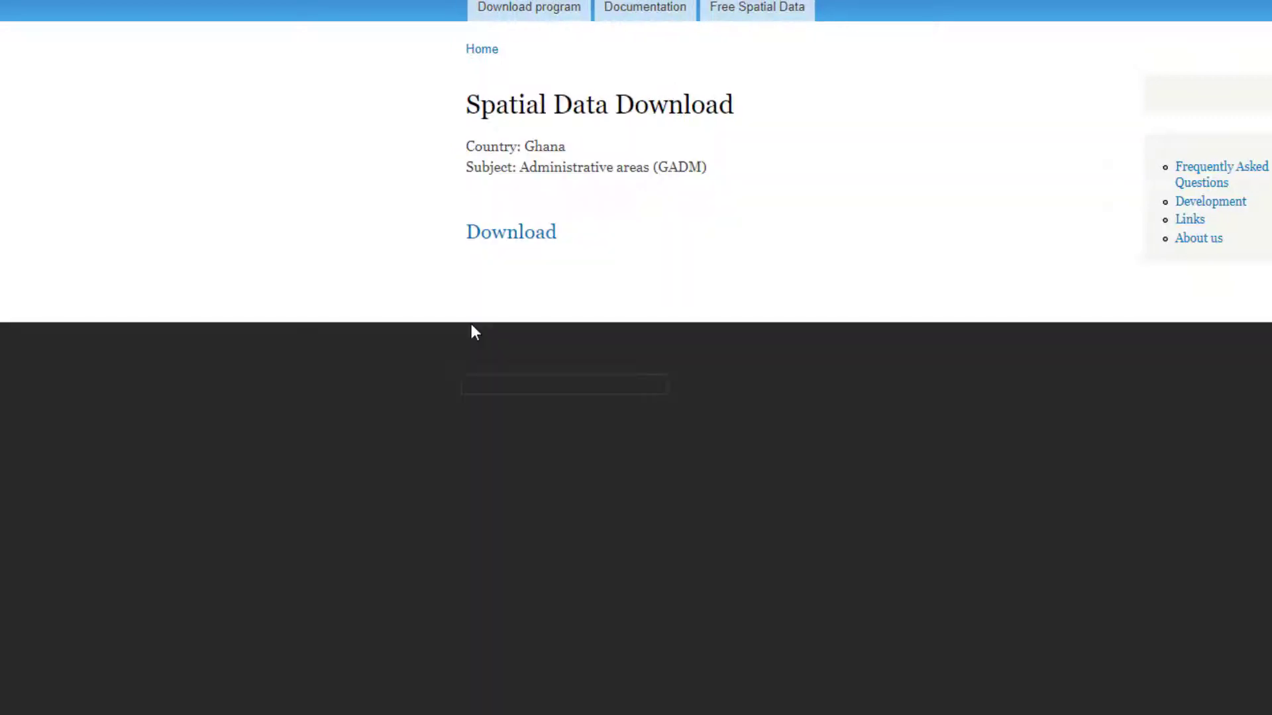
Download GHA_adm.zip through Free Download Manager into the Desktop's Download QGIS folder
{"action": "left_click", "coordinate": [532, 242]}
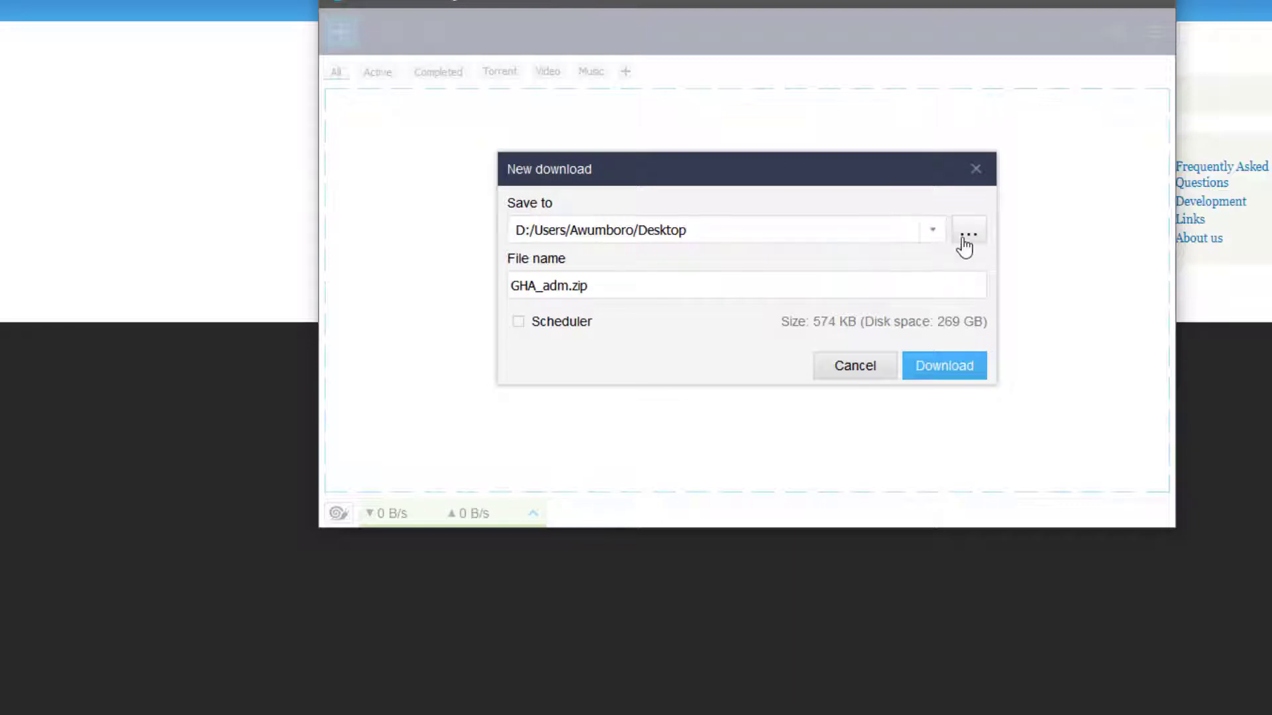
{"action": "left_click", "coordinate": [967, 235]}
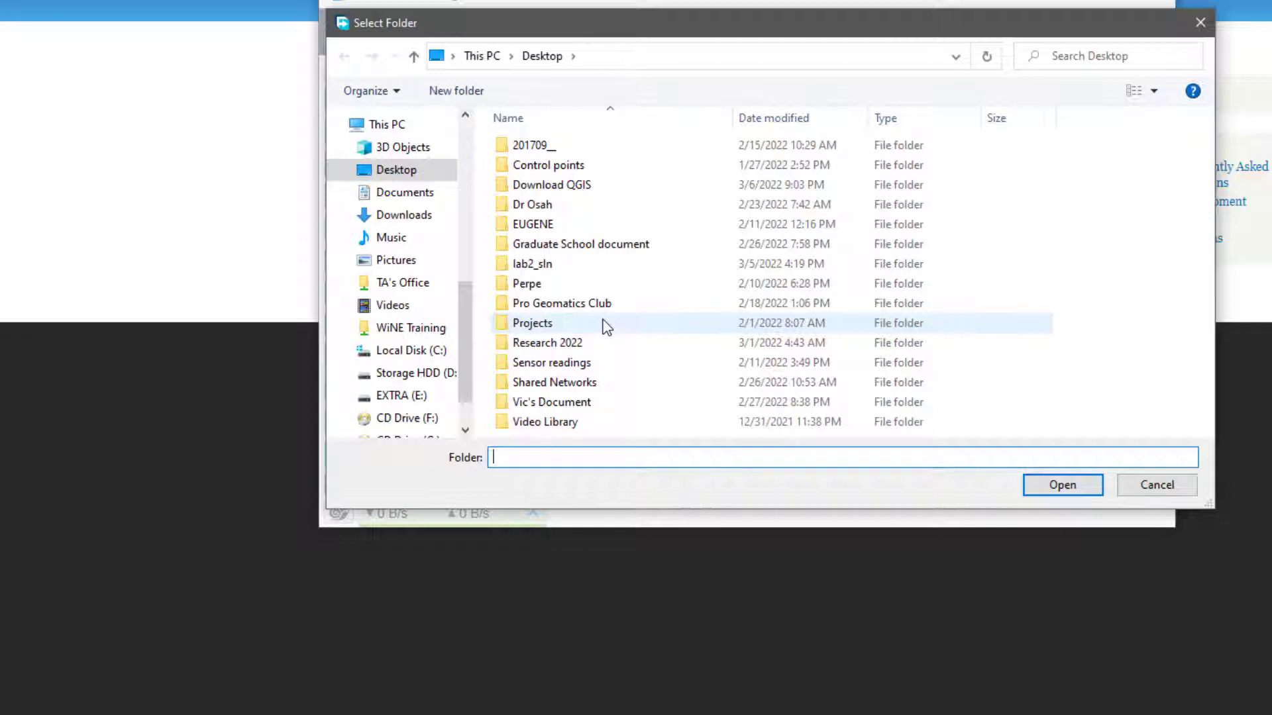
{"action": "double_click", "coordinate": [591, 189]}
{"action": "left_click", "coordinate": [1058, 488]}
{"action": "left_click", "coordinate": [942, 366]}
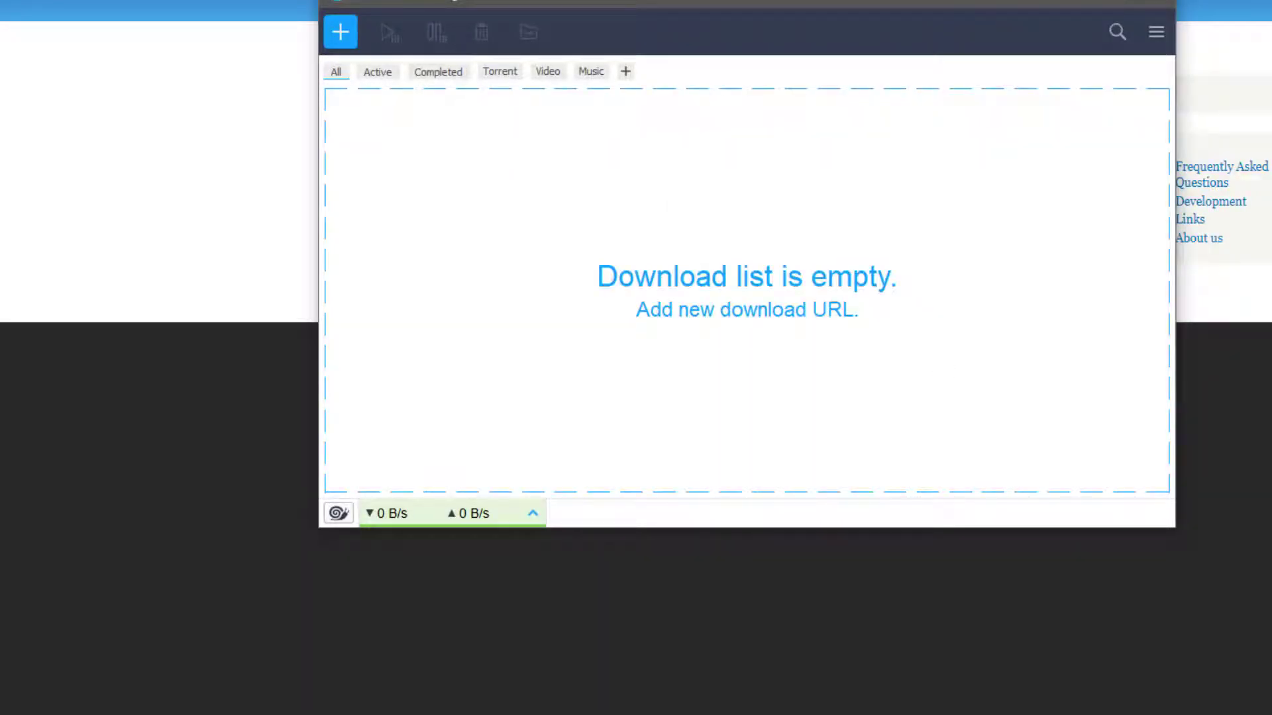
{"action": "key", "text": "alt+Tab"}
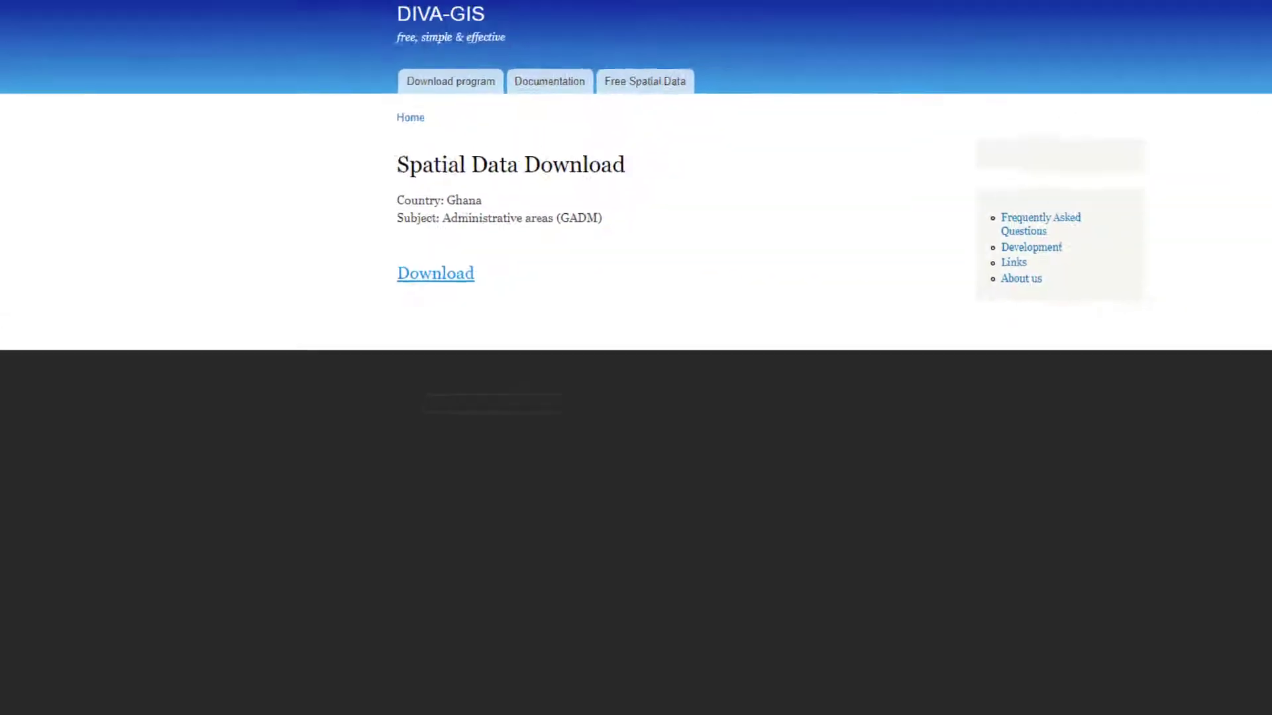
Browse File Explorer to the Desktop's Download QGIS folder
{"action": "mouse_move", "coordinate": [280, 705]}
{"action": "mouse_move", "coordinate": [321, 622]}
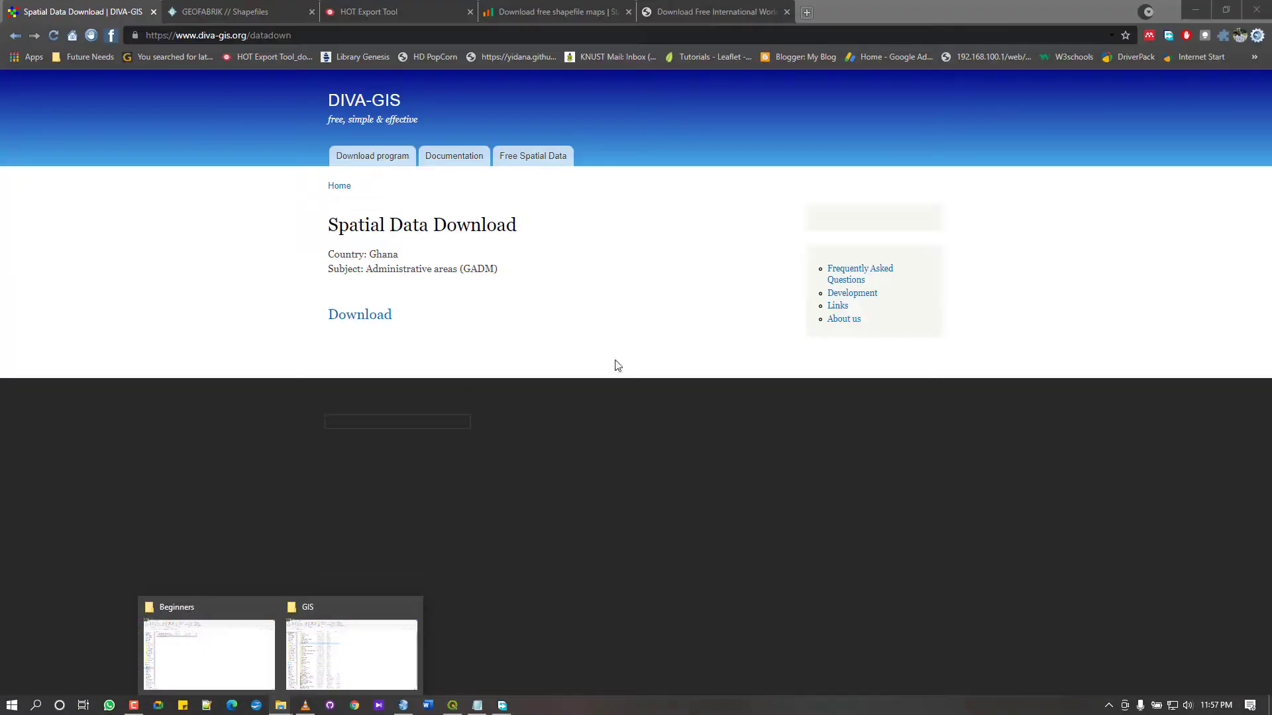
{"action": "left_click", "coordinate": [351, 653]}
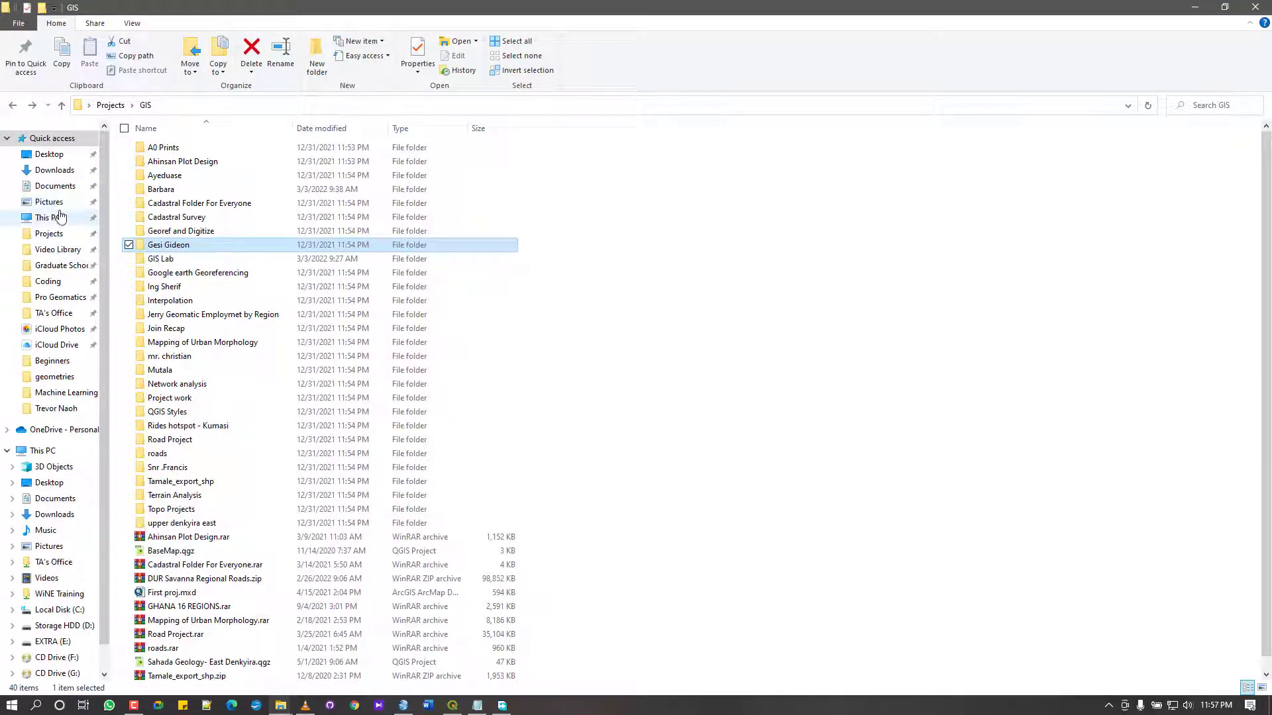
{"action": "left_click", "coordinate": [55, 170]}
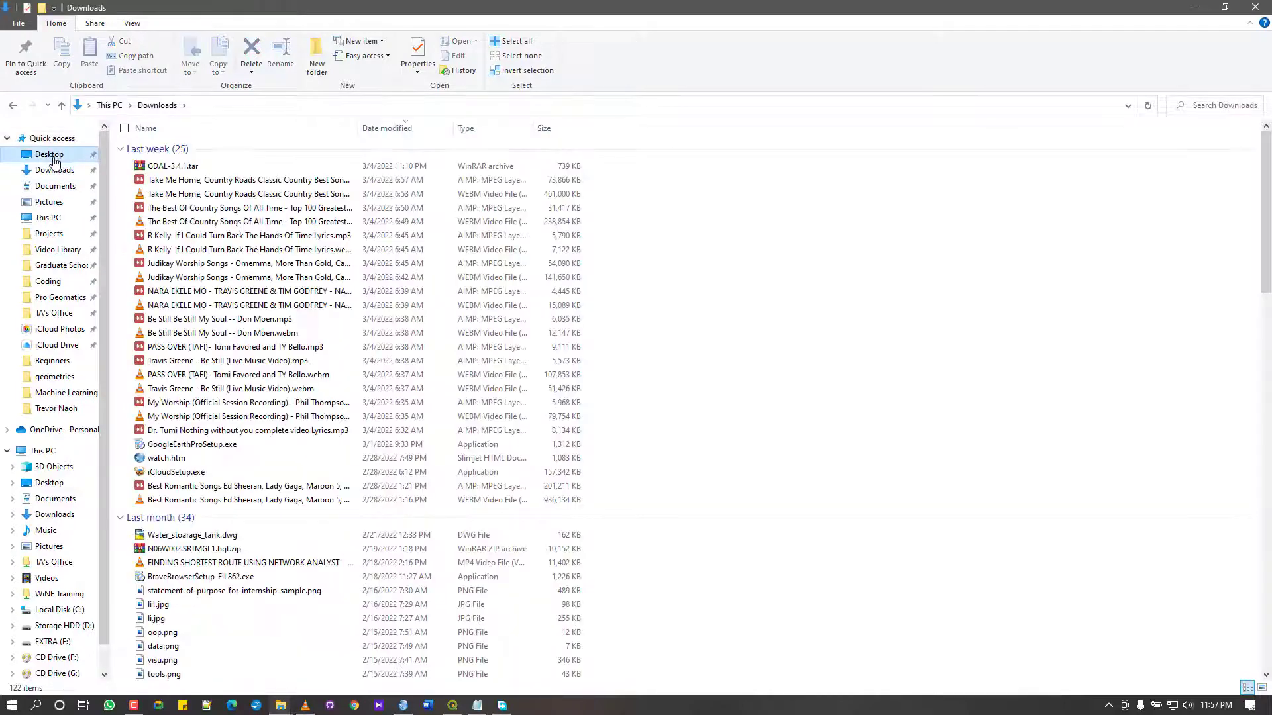
{"action": "left_click", "coordinate": [49, 153]}
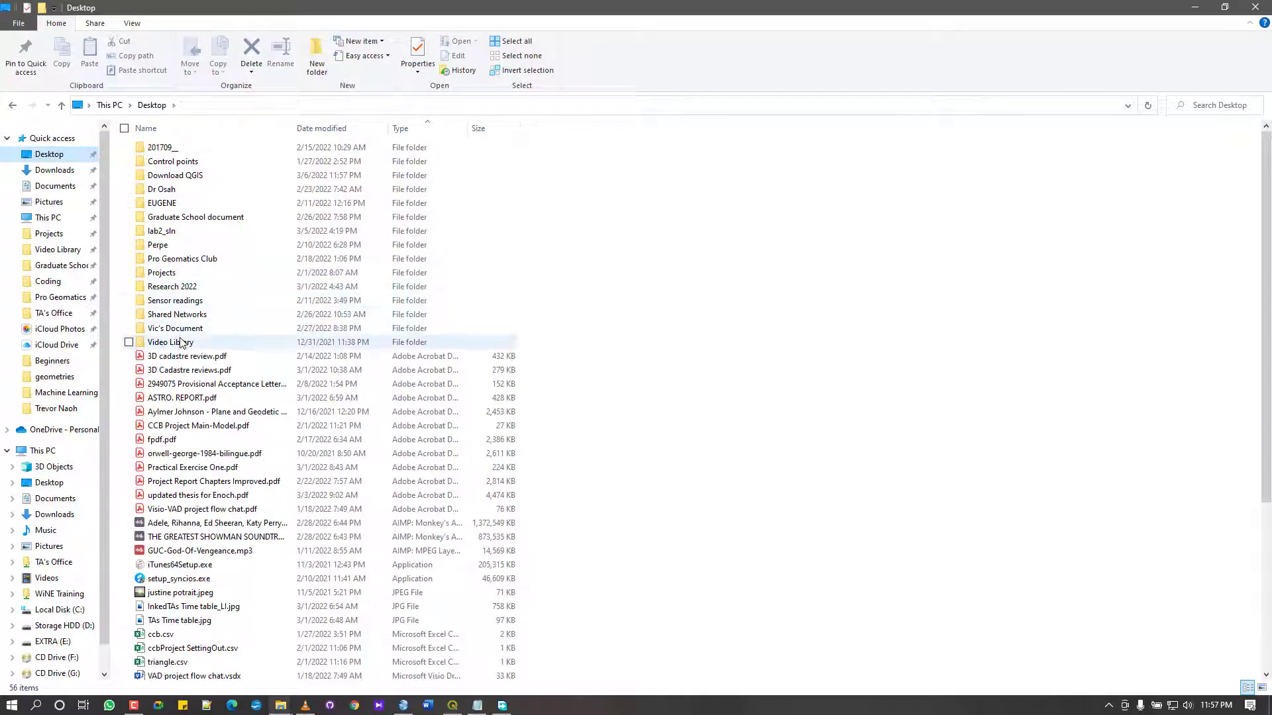
{"action": "double_click", "coordinate": [185, 176]}
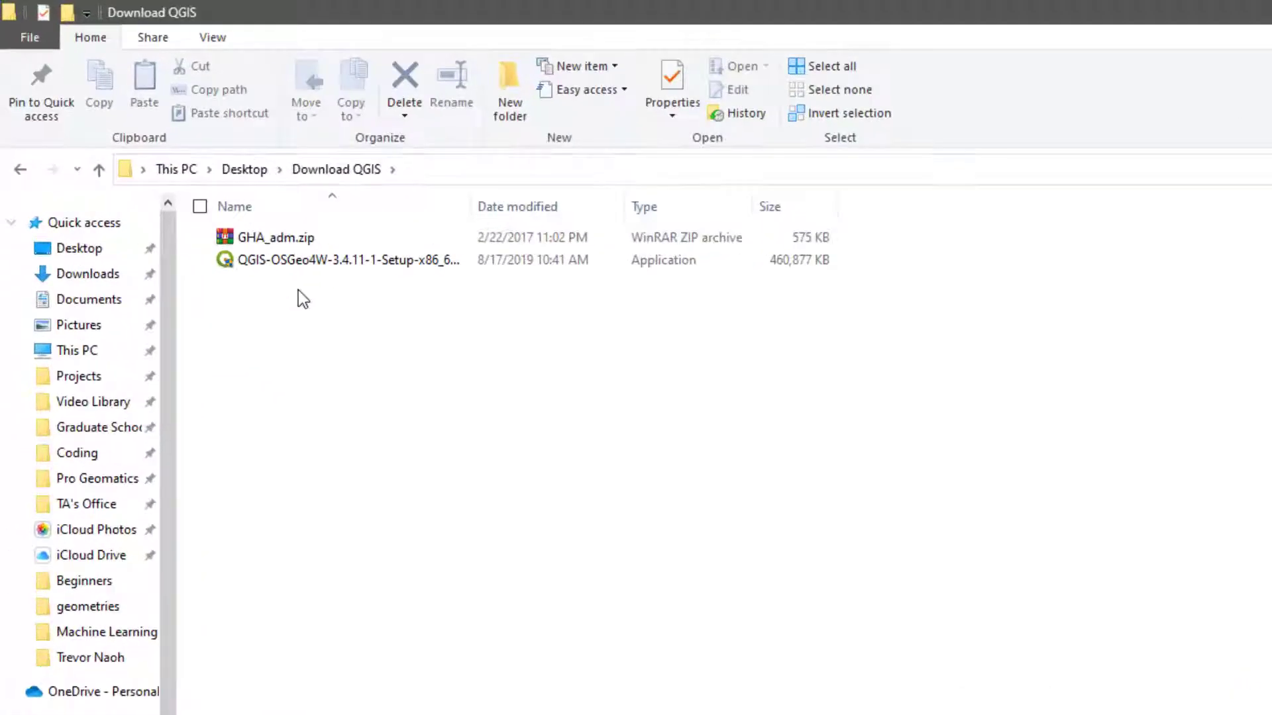
Extract GHA_adm.zip to GHA_adm\, open the new folder, and return to DIVA-GIS
{"action": "left_click", "coordinate": [280, 237]}
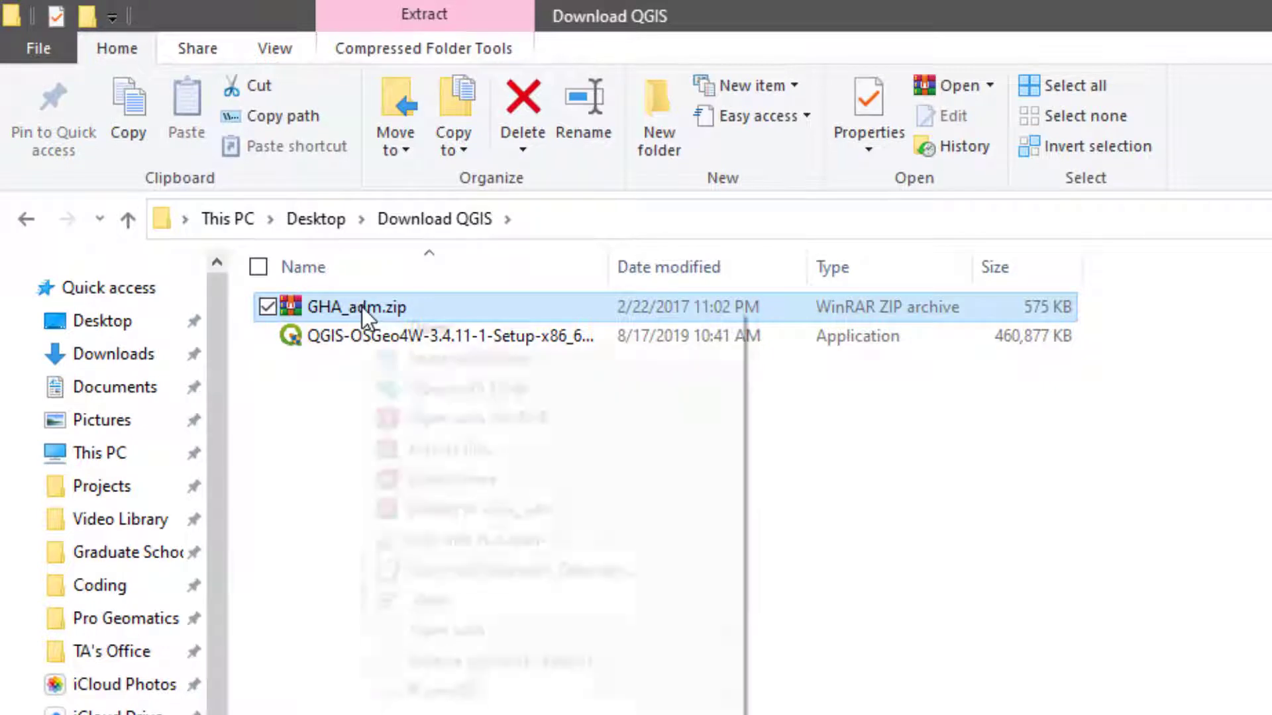
{"action": "right_click", "coordinate": [361, 307]}
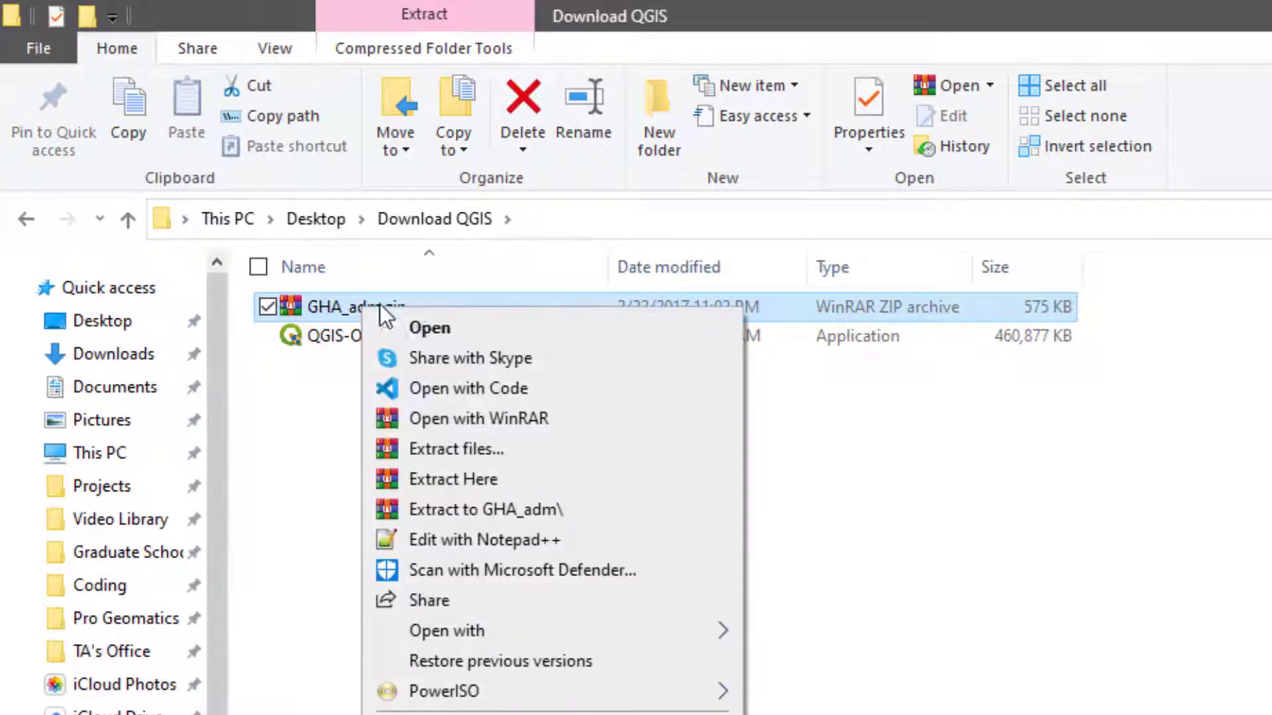
{"action": "left_click", "coordinate": [486, 515]}
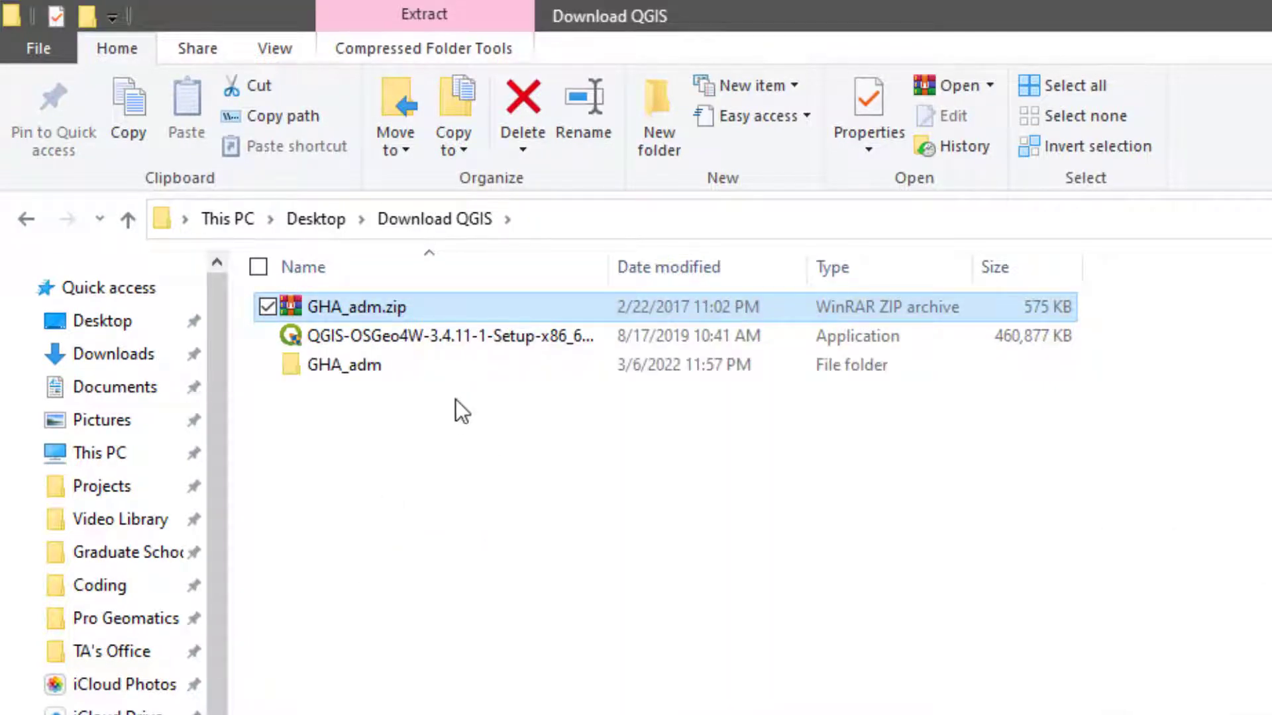
{"action": "double_click", "coordinate": [442, 377]}
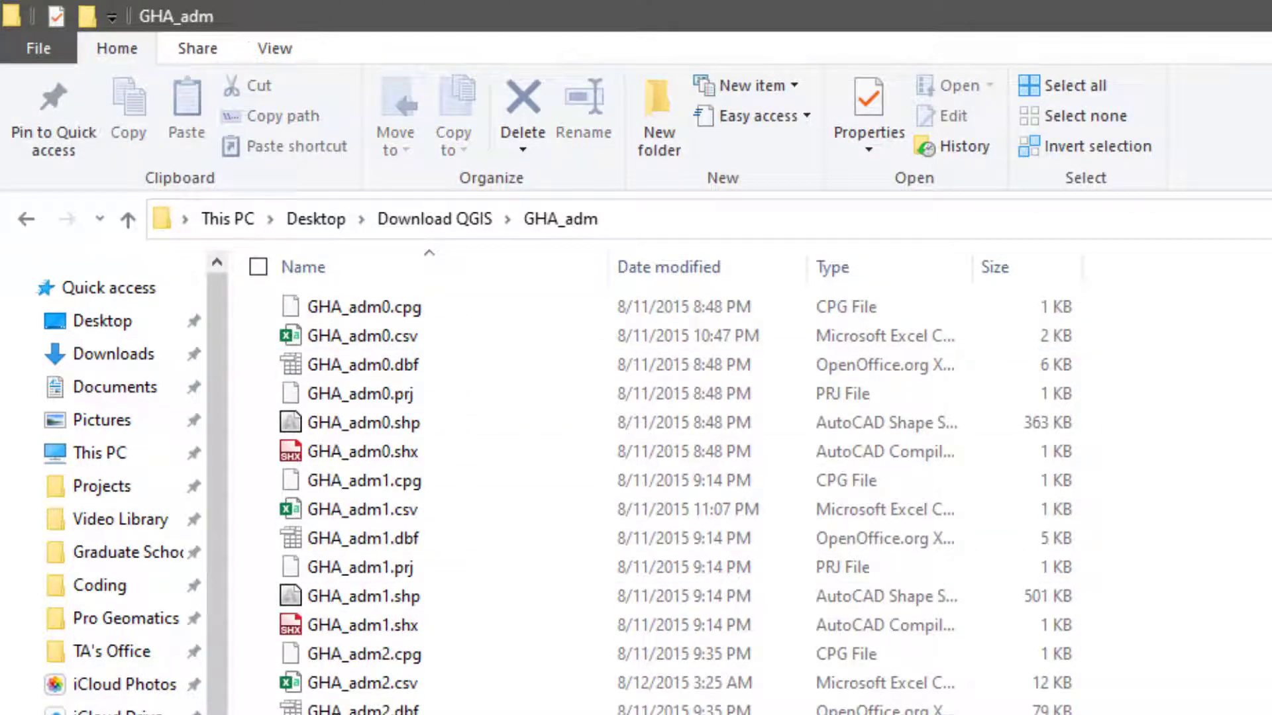
{"action": "left_click", "coordinate": [403, 706]}
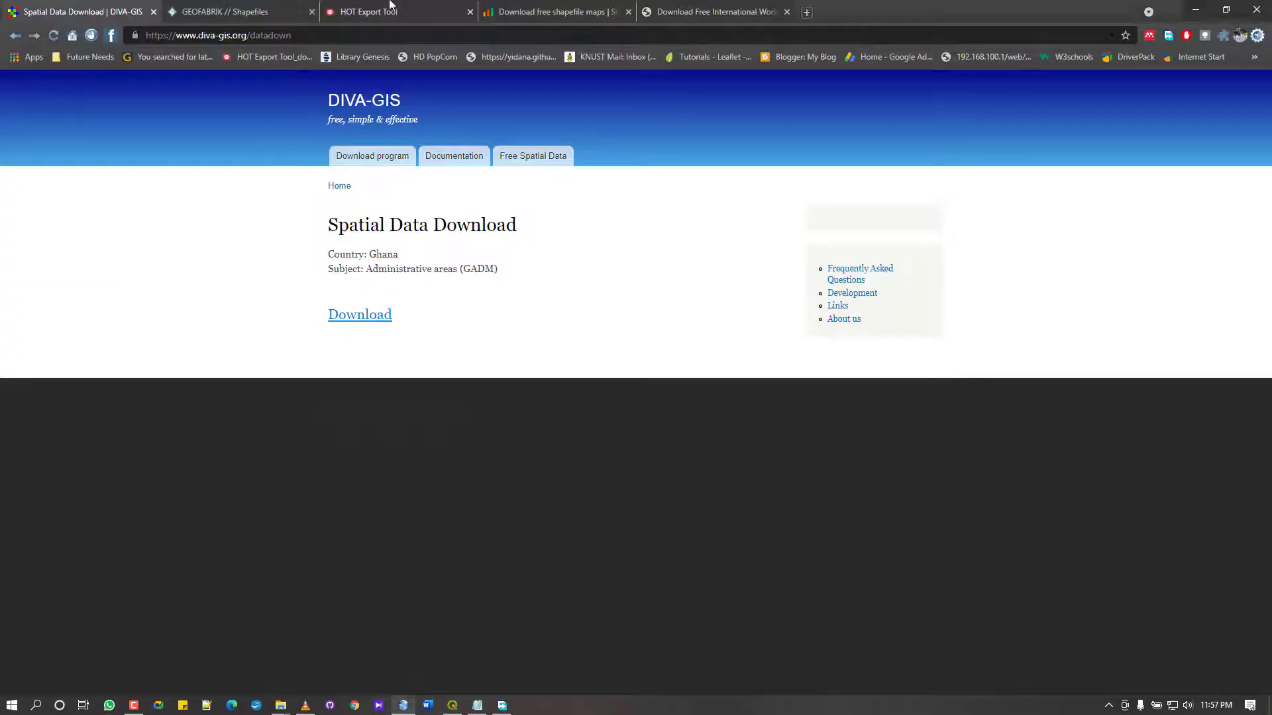
{"action": "left_click", "coordinate": [192, 11]}
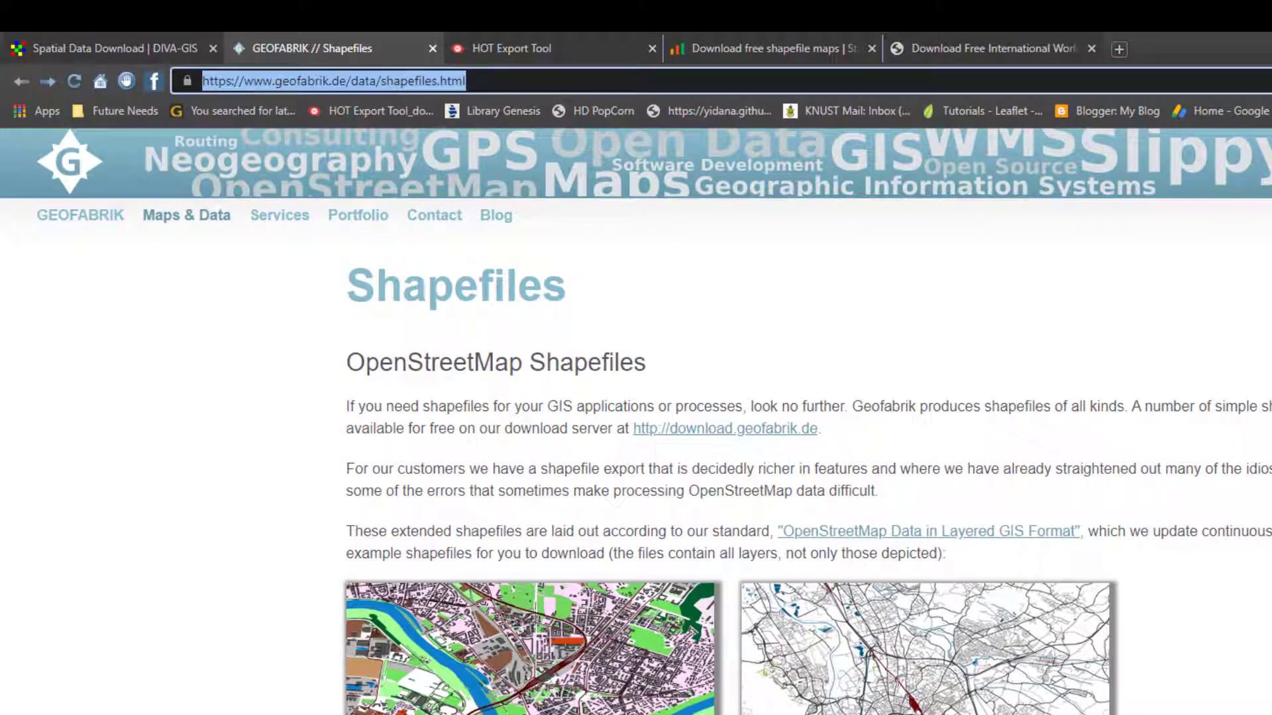
{"action": "scroll", "coordinate": [636, 421], "scroll_direction": "down", "scroll_amount": 10}
{"action": "scroll", "coordinate": [636, 421], "scroll_direction": "up", "scroll_amount": 9}
{"action": "scroll", "coordinate": [636, 421], "scroll_direction": "down", "scroll_amount": 15}
{"action": "scroll", "coordinate": [825, 412], "scroll_direction": "up", "scroll_amount": 1}
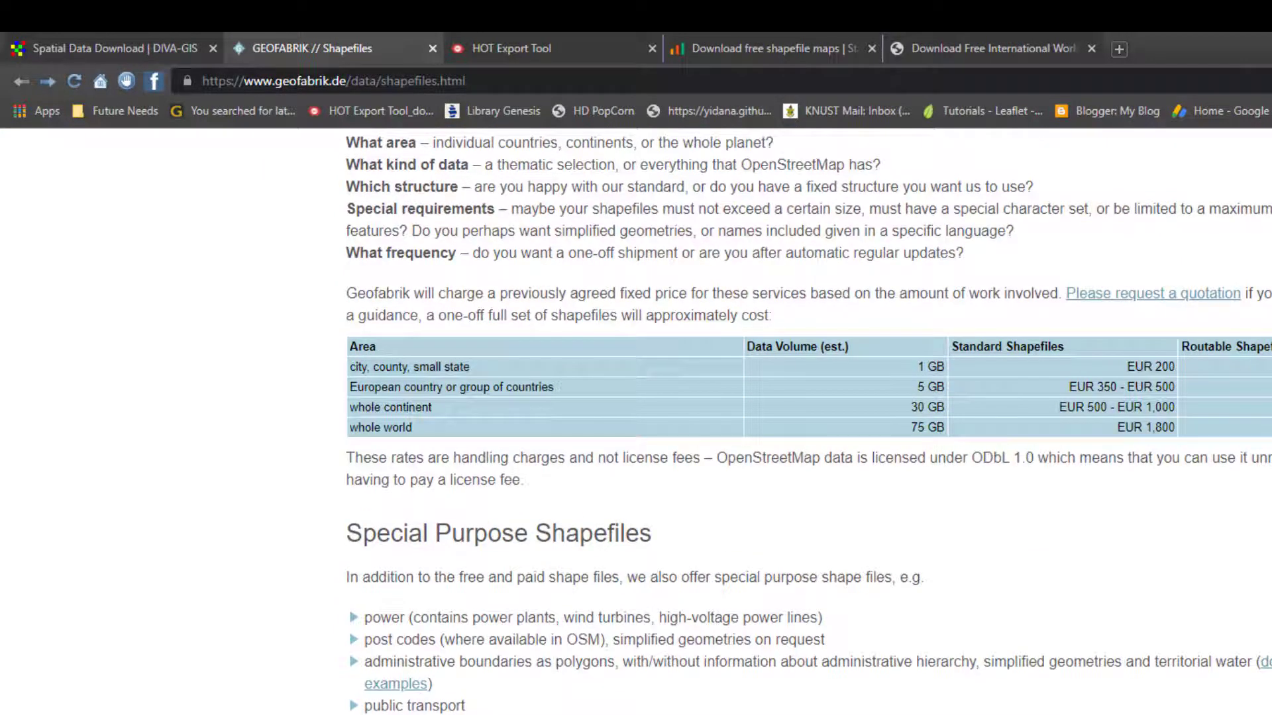
{"action": "scroll", "coordinate": [807, 421], "scroll_direction": "up", "scroll_amount": 14}
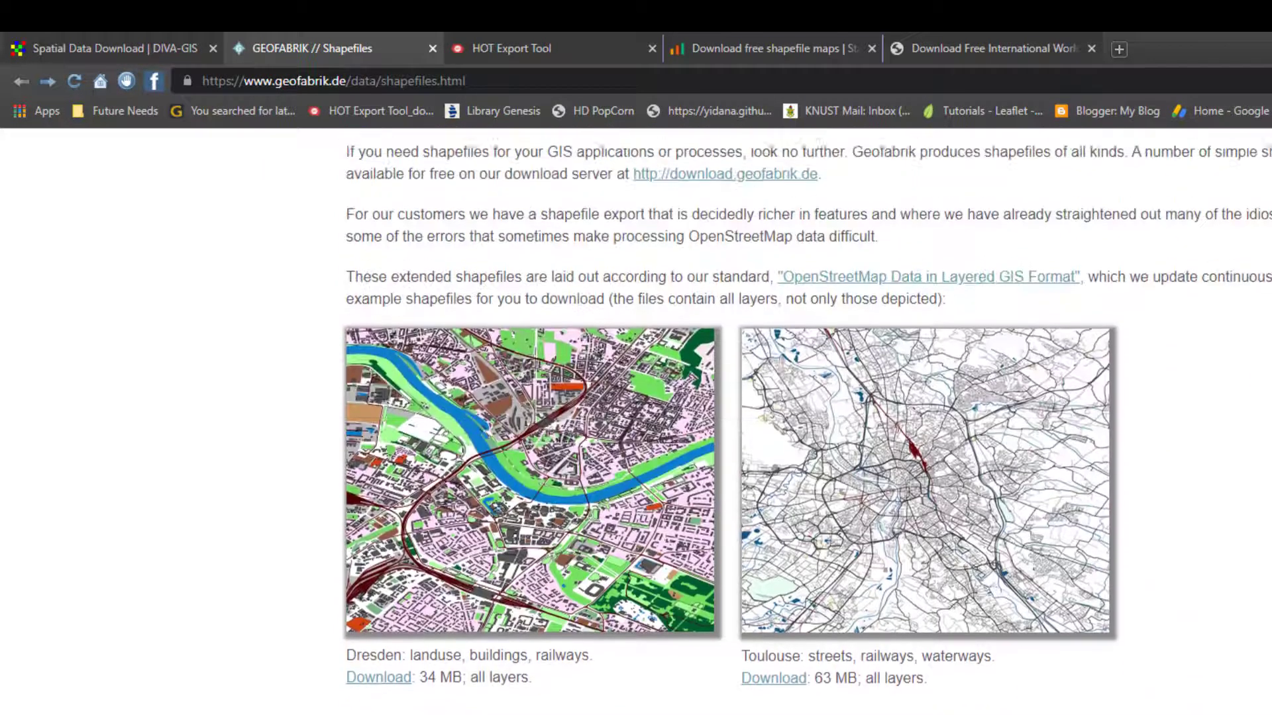
{"action": "scroll", "coordinate": [748, 427], "scroll_direction": "up", "scroll_amount": 3}
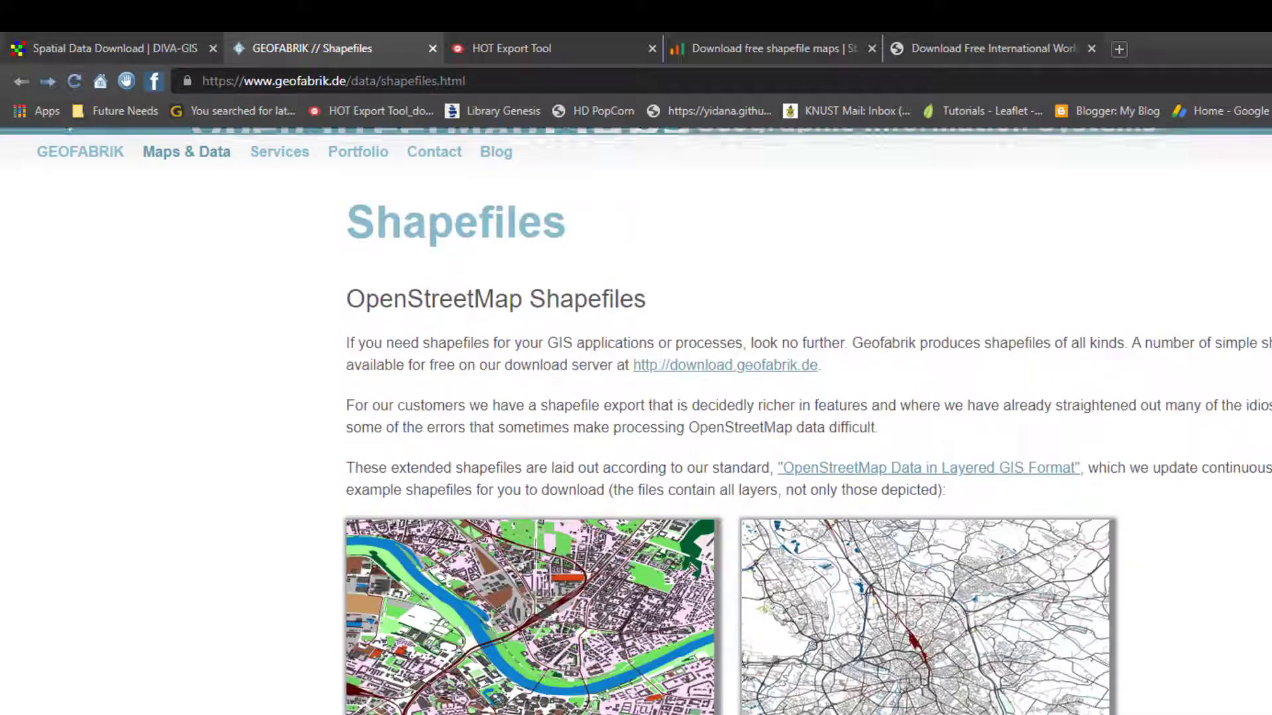
{"action": "left_click", "coordinate": [748, 423]}
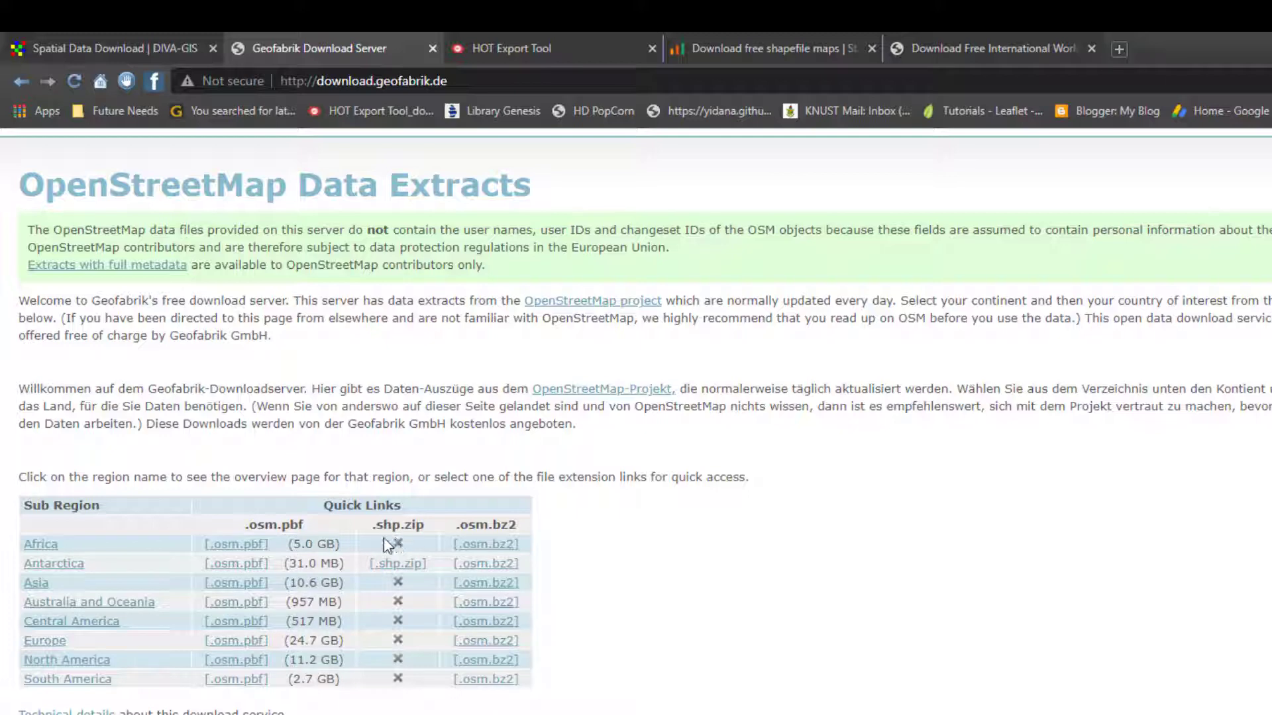
Open Africa's sub-regions and choose the Ghana [.shp.zip] extract
{"action": "left_click", "coordinate": [56, 547]}
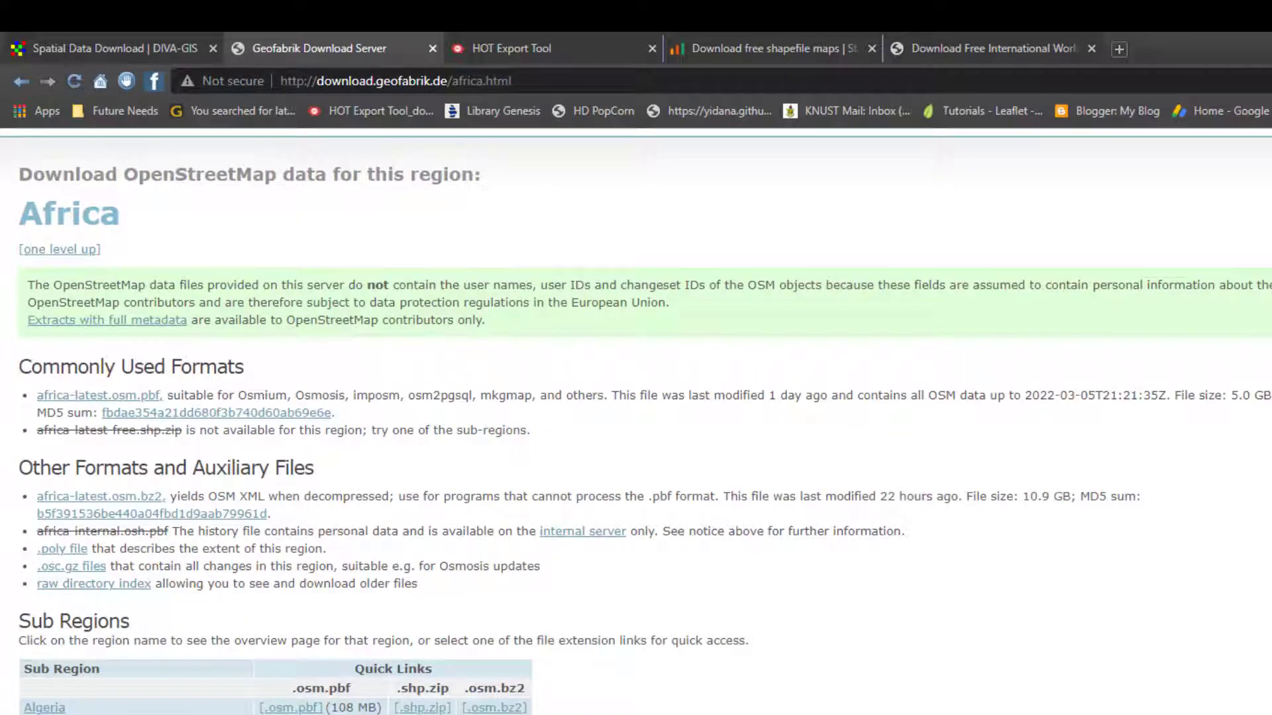
{"action": "scroll", "coordinate": [636, 424], "scroll_direction": "down", "scroll_amount": 5}
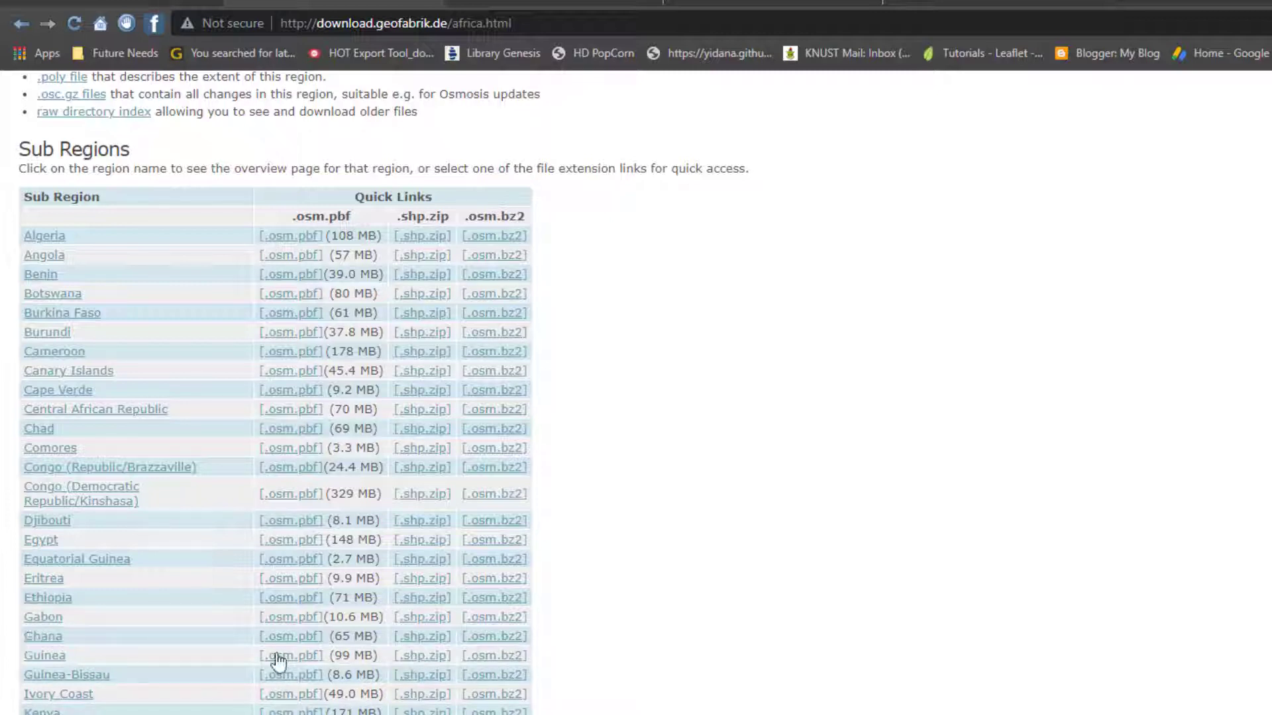
{"action": "left_click", "coordinate": [414, 640]}
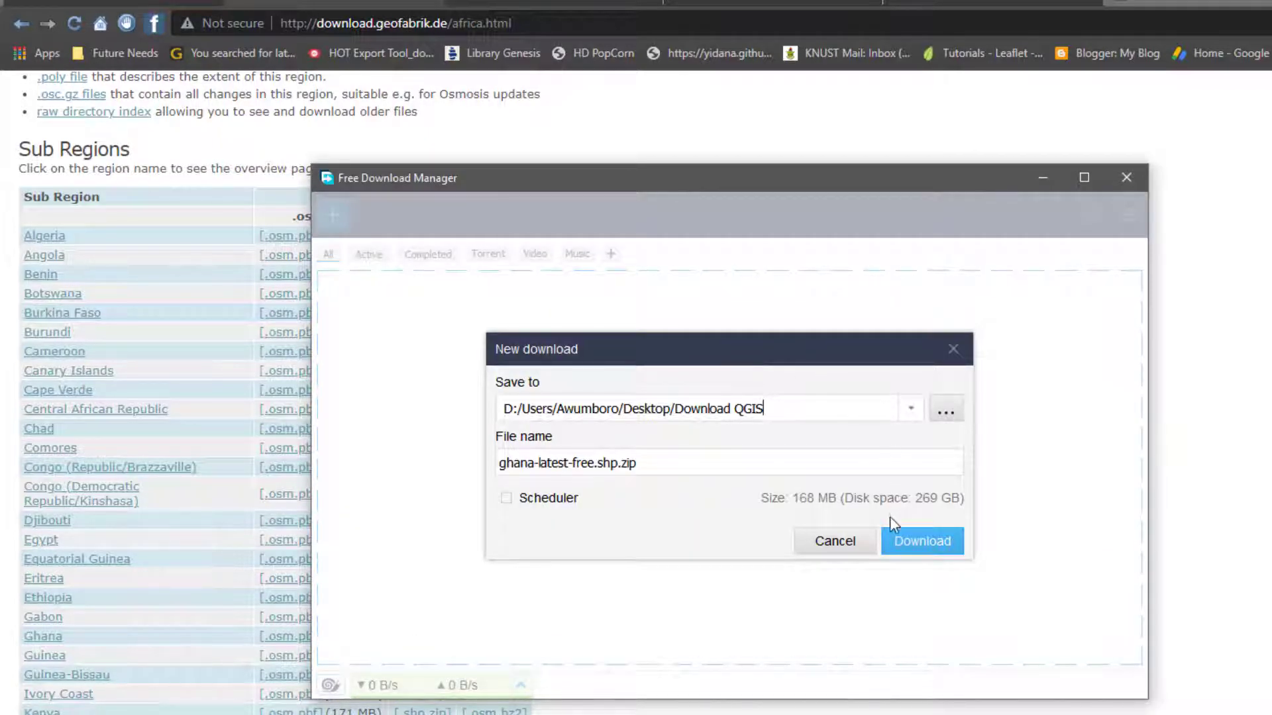
Start downloading ghana-latest-free.shp.zip, hide its progress window, and return to HOT Export Tool
{"action": "left_click", "coordinate": [895, 538]}
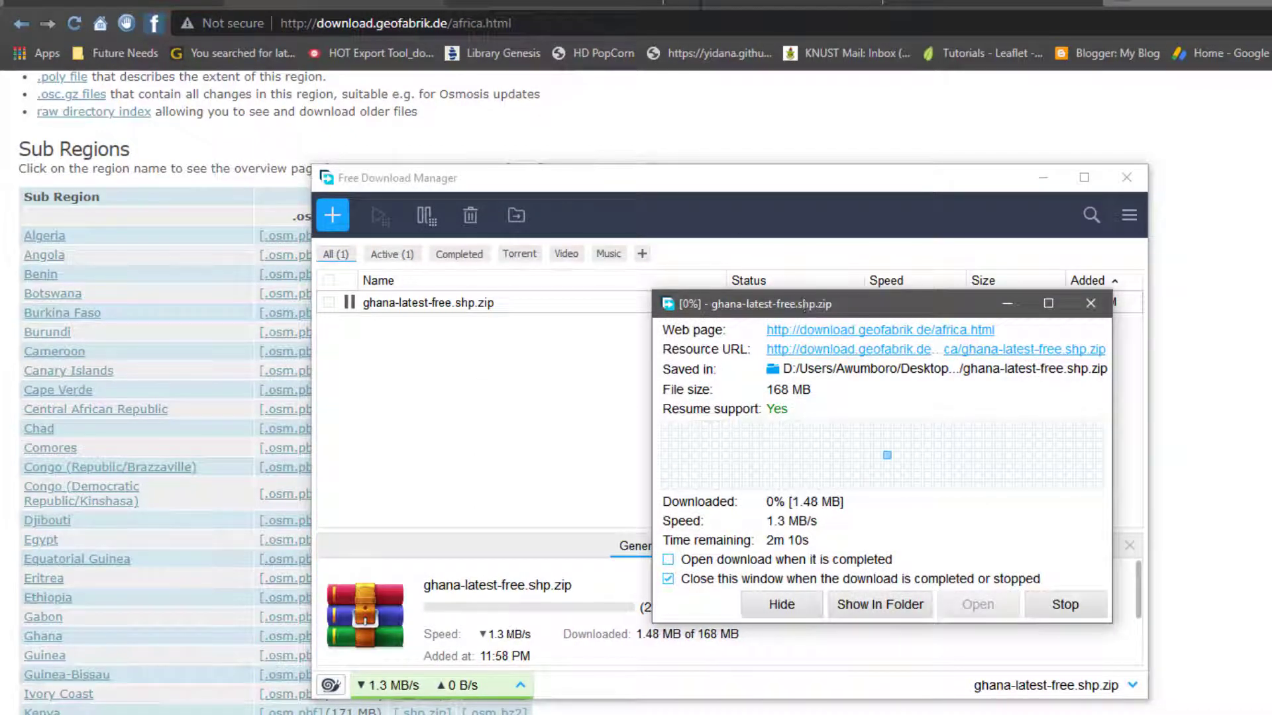
{"action": "left_click", "coordinate": [292, 124]}
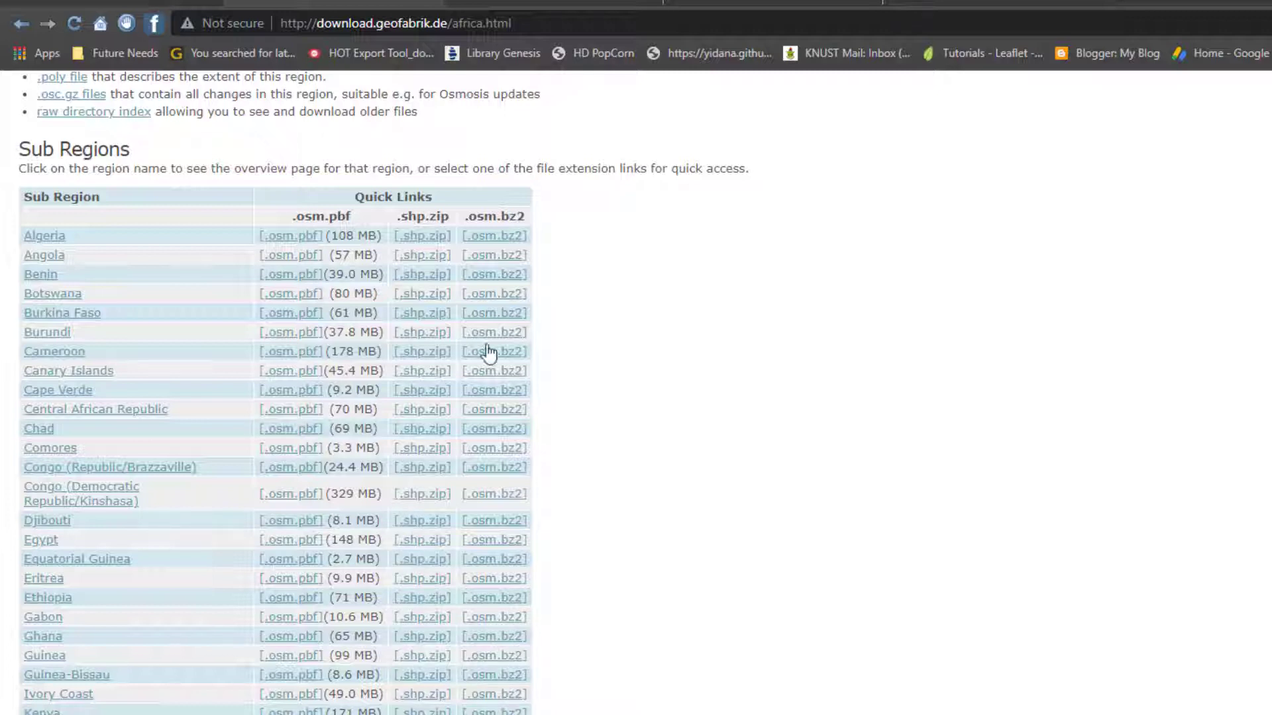
{"action": "left_click", "coordinate": [538, 3]}
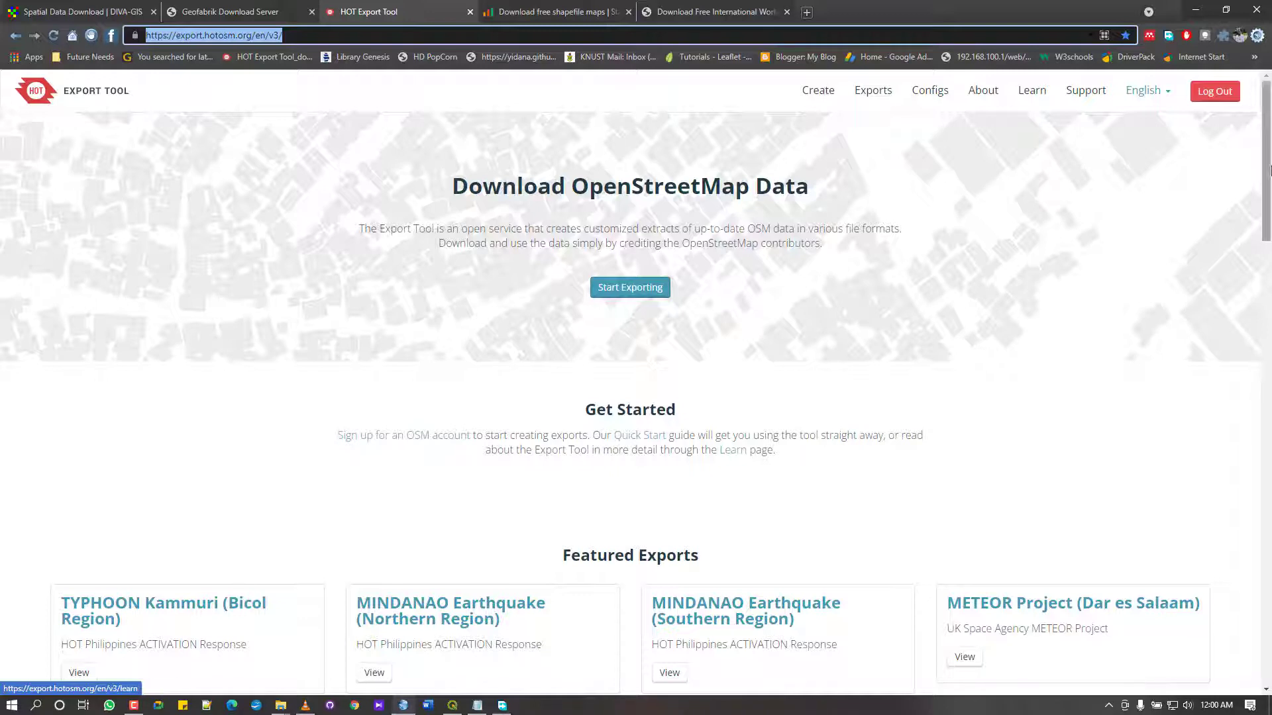
Log out and sign back into HOT Export Tool by granting OpenStreetMap access
{"action": "left_click", "coordinate": [1230, 94]}
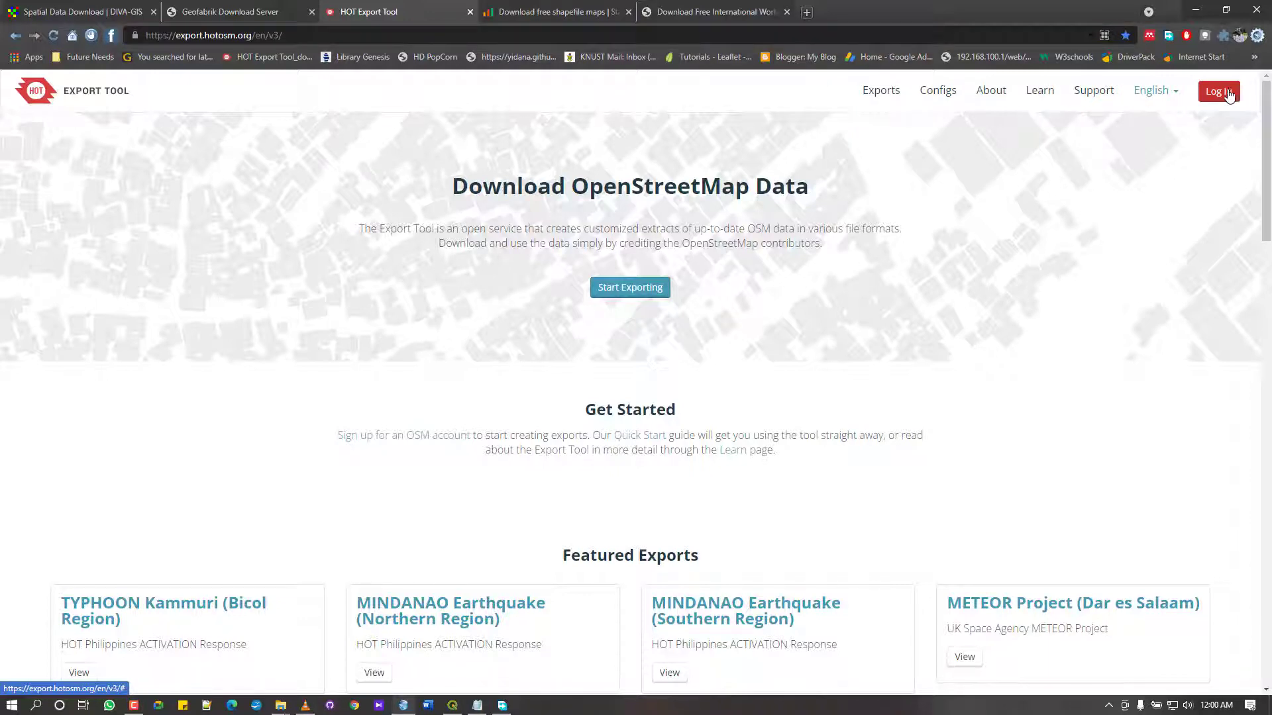
{"action": "left_click", "coordinate": [1219, 96]}
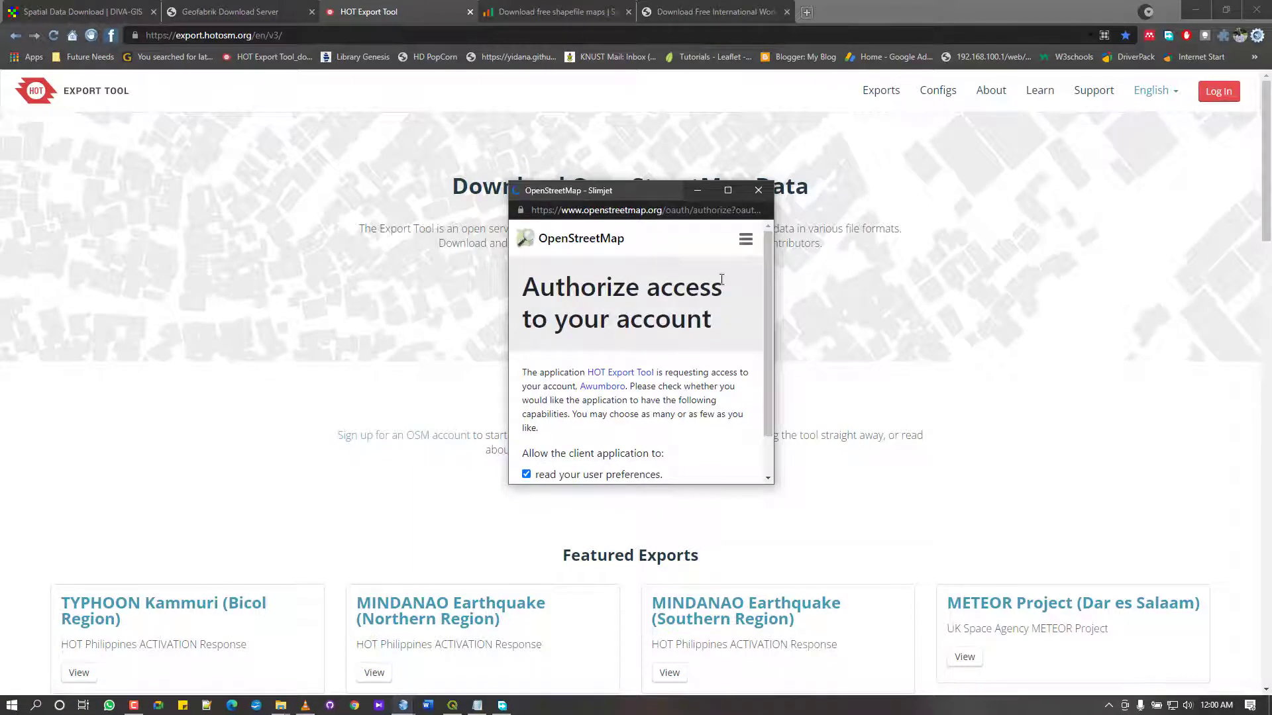
{"action": "scroll", "coordinate": [768, 289], "scroll_direction": "down", "scroll_amount": 2}
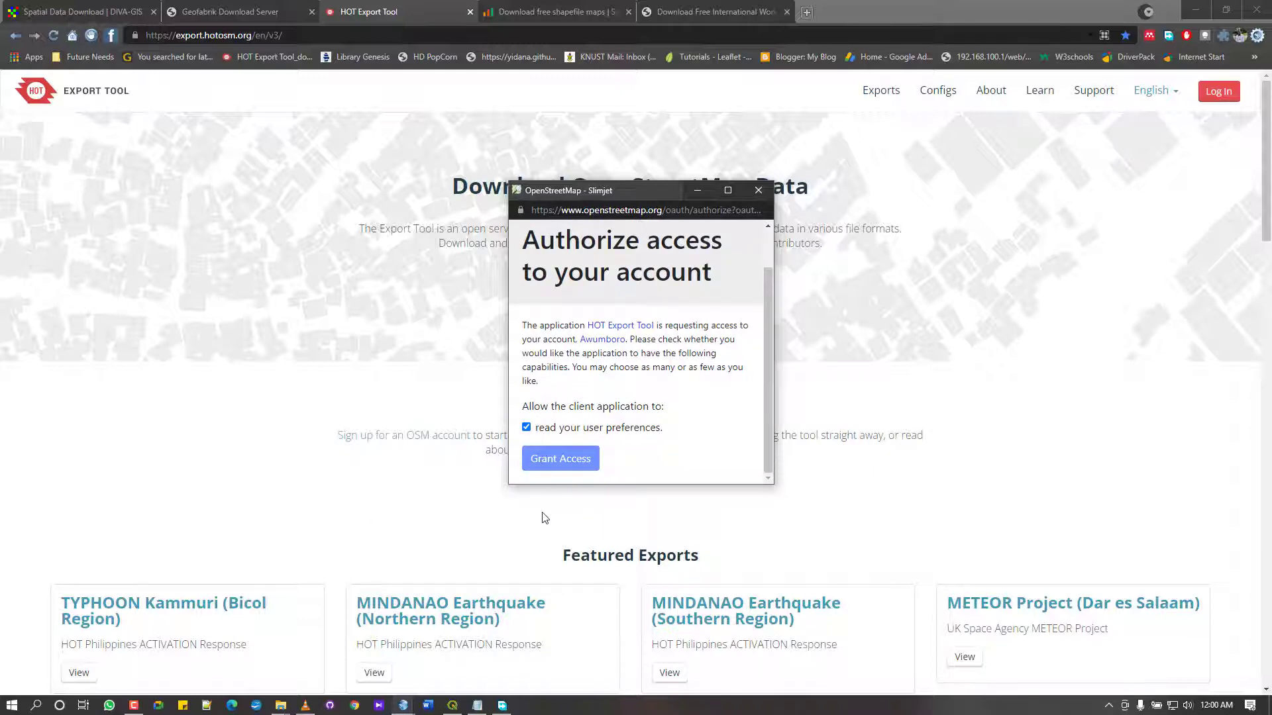
{"action": "left_click", "coordinate": [556, 463]}
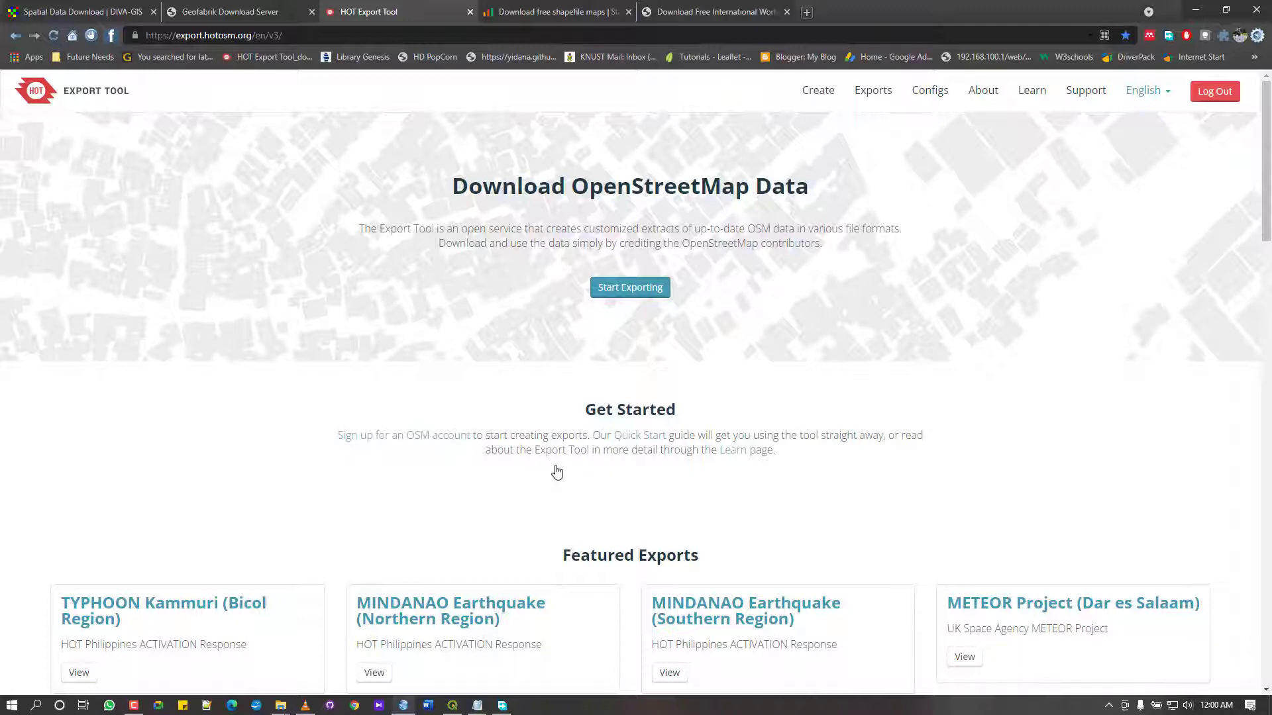
Start a new export and zoom its map into southern Ghana around the Accra coast
{"action": "left_click", "coordinate": [630, 287]}
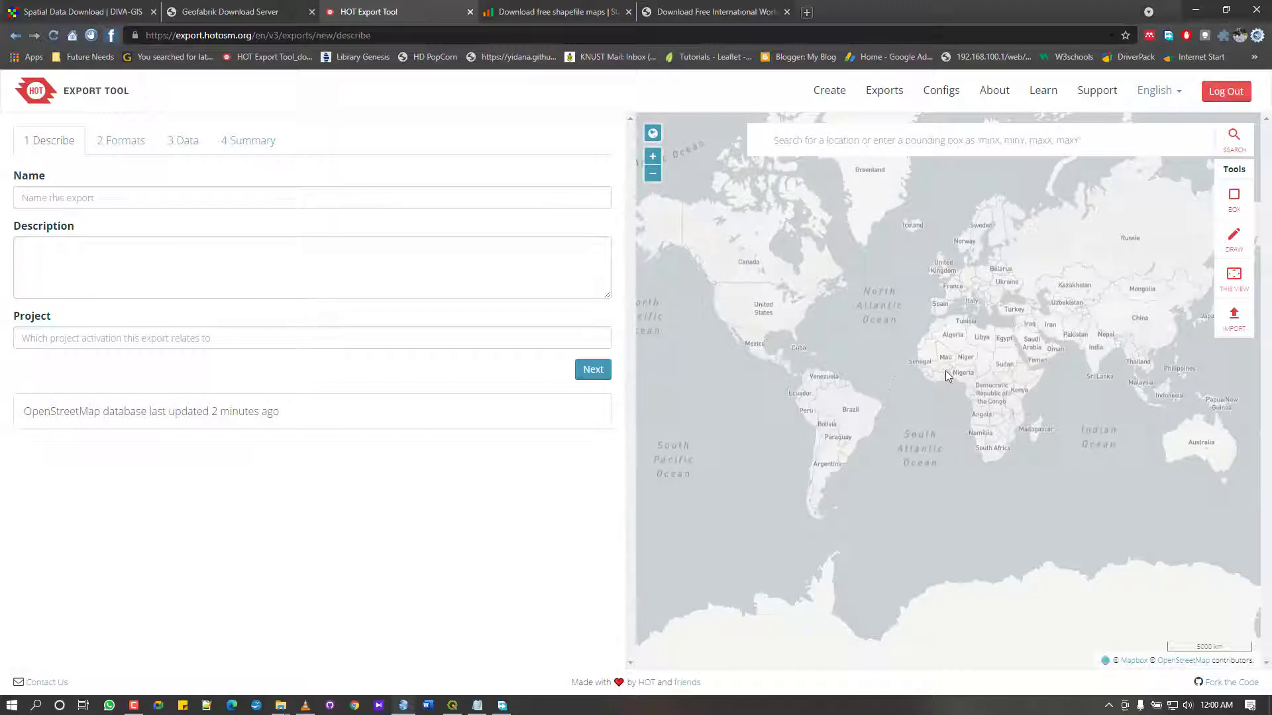
{"action": "scroll", "coordinate": [945, 372], "scroll_direction": "up", "scroll_amount": 3}
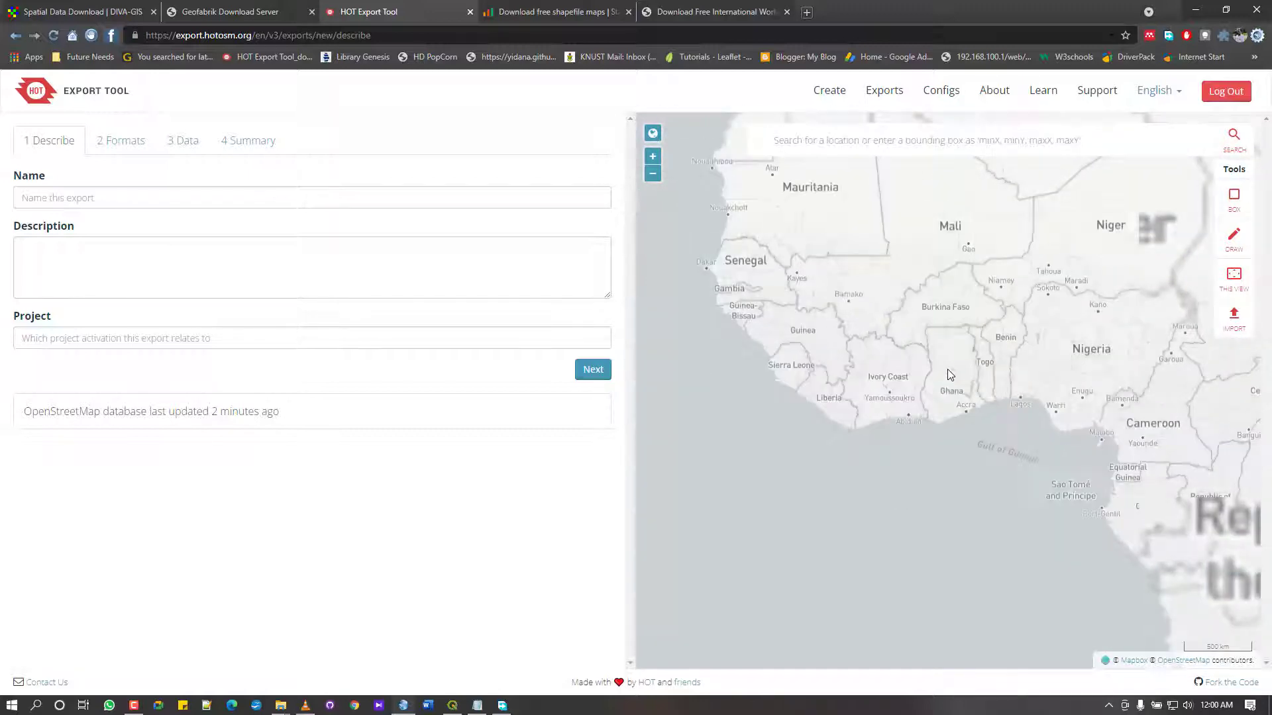
{"action": "scroll", "coordinate": [951, 370], "scroll_direction": "up", "scroll_amount": 3}
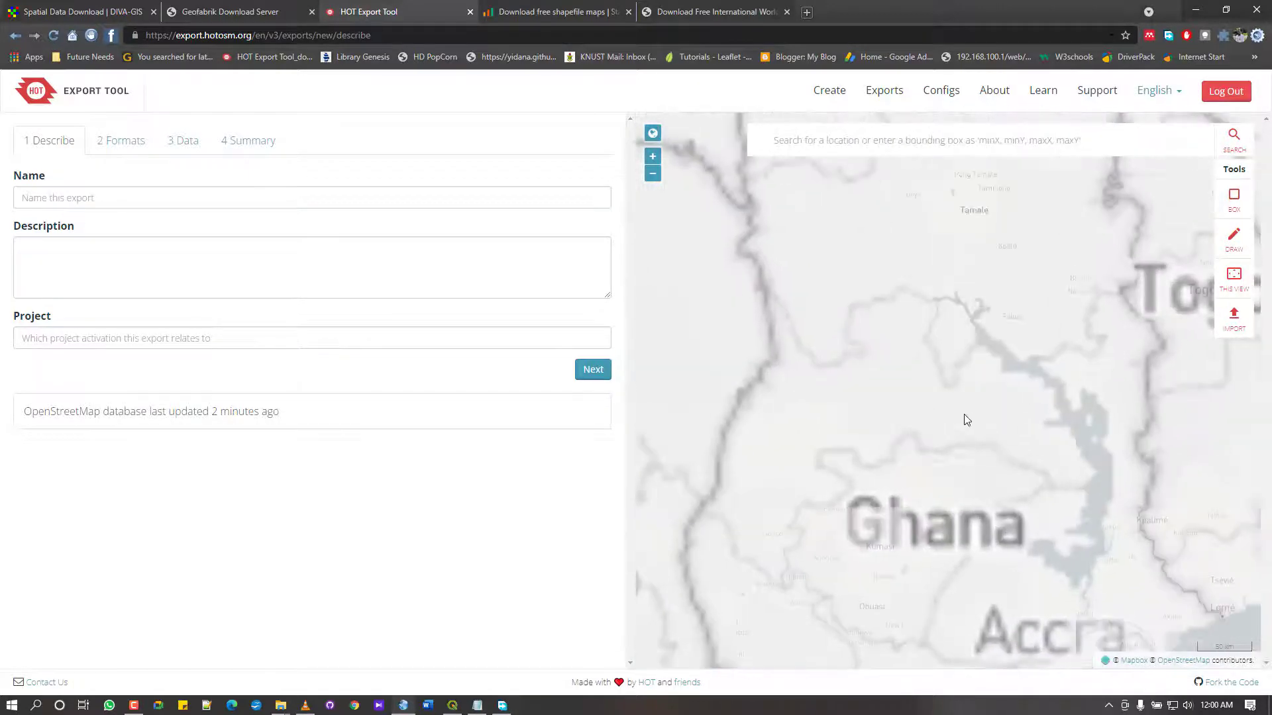
{"action": "left_click_drag", "start_coordinate": [1002, 375], "coordinate": [811, 265]}
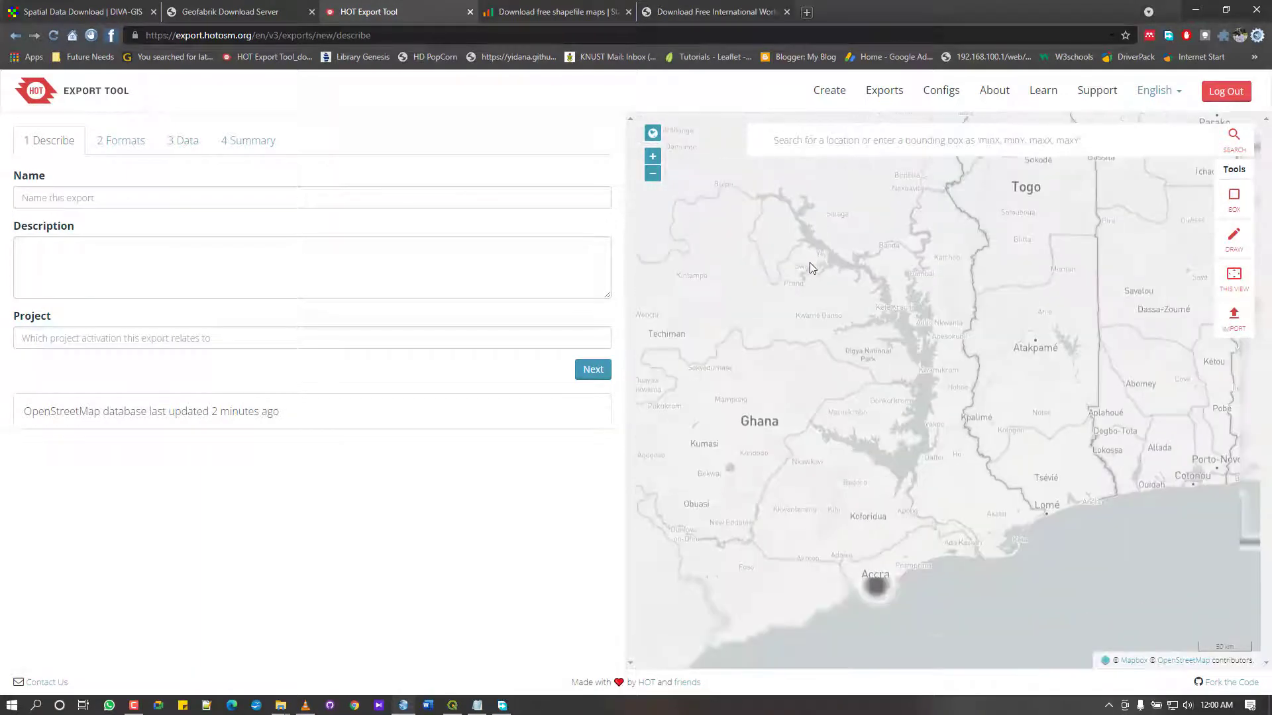
{"action": "left_click_drag", "start_coordinate": [906, 551], "coordinate": [901, 462]}
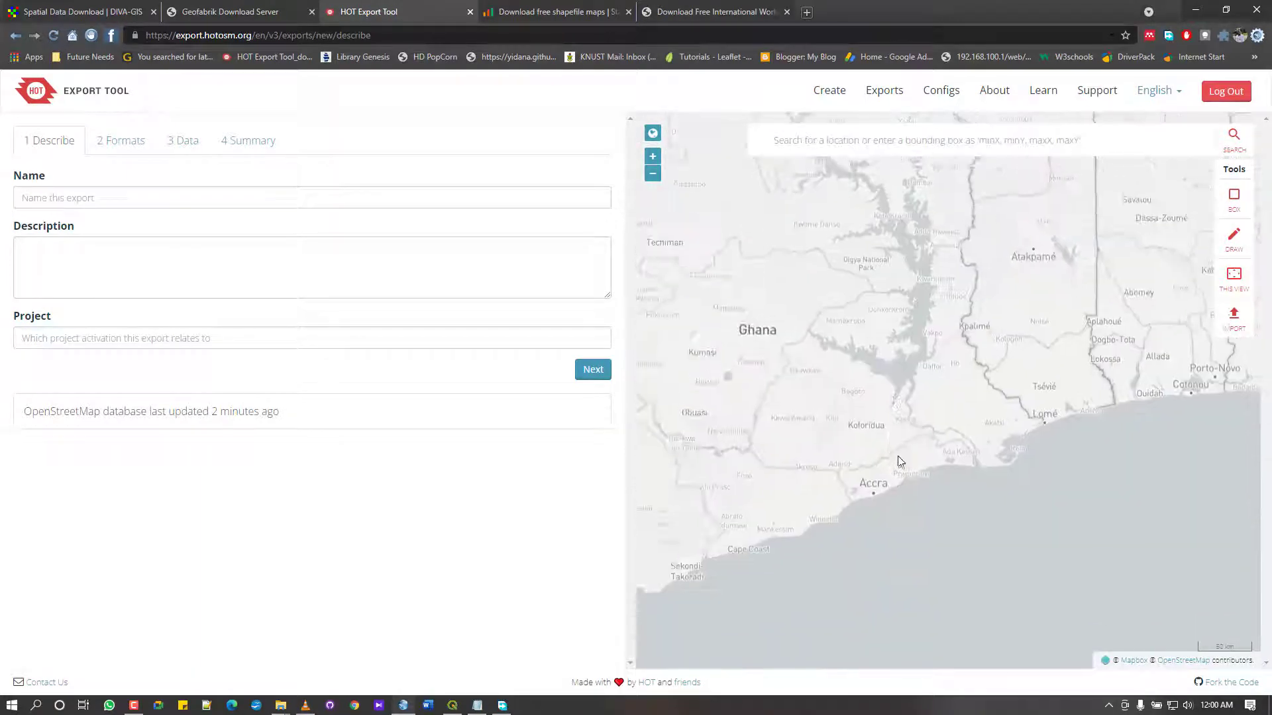
{"action": "scroll", "coordinate": [880, 481], "scroll_direction": "up", "scroll_amount": 2}
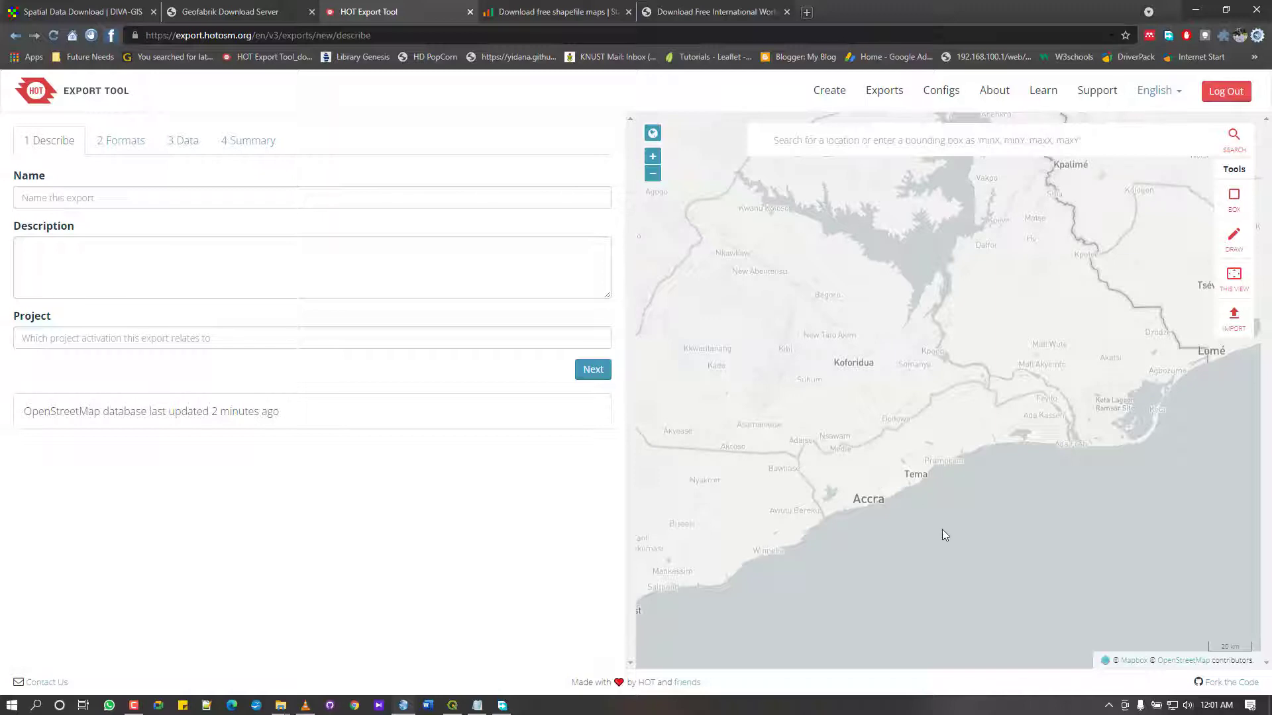
{"action": "scroll", "coordinate": [942, 530], "scroll_direction": "down", "scroll_amount": 3}
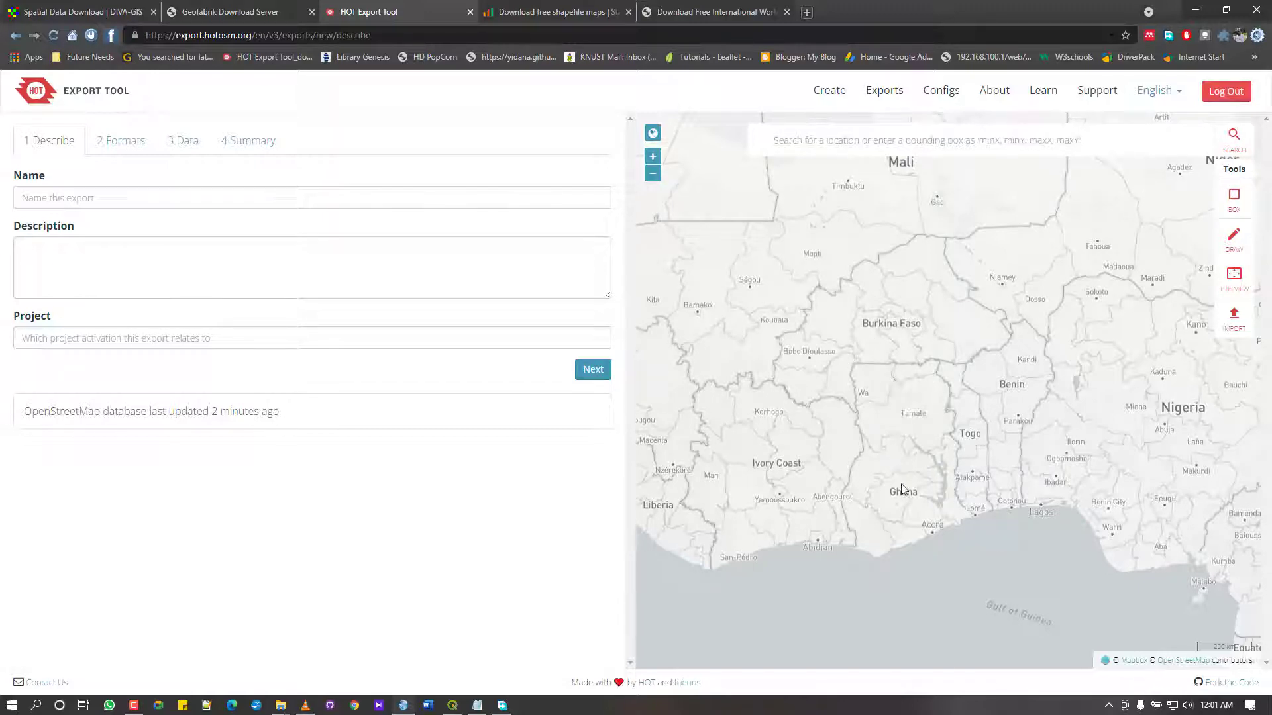
{"action": "scroll", "coordinate": [929, 527], "scroll_direction": "up", "scroll_amount": 5}
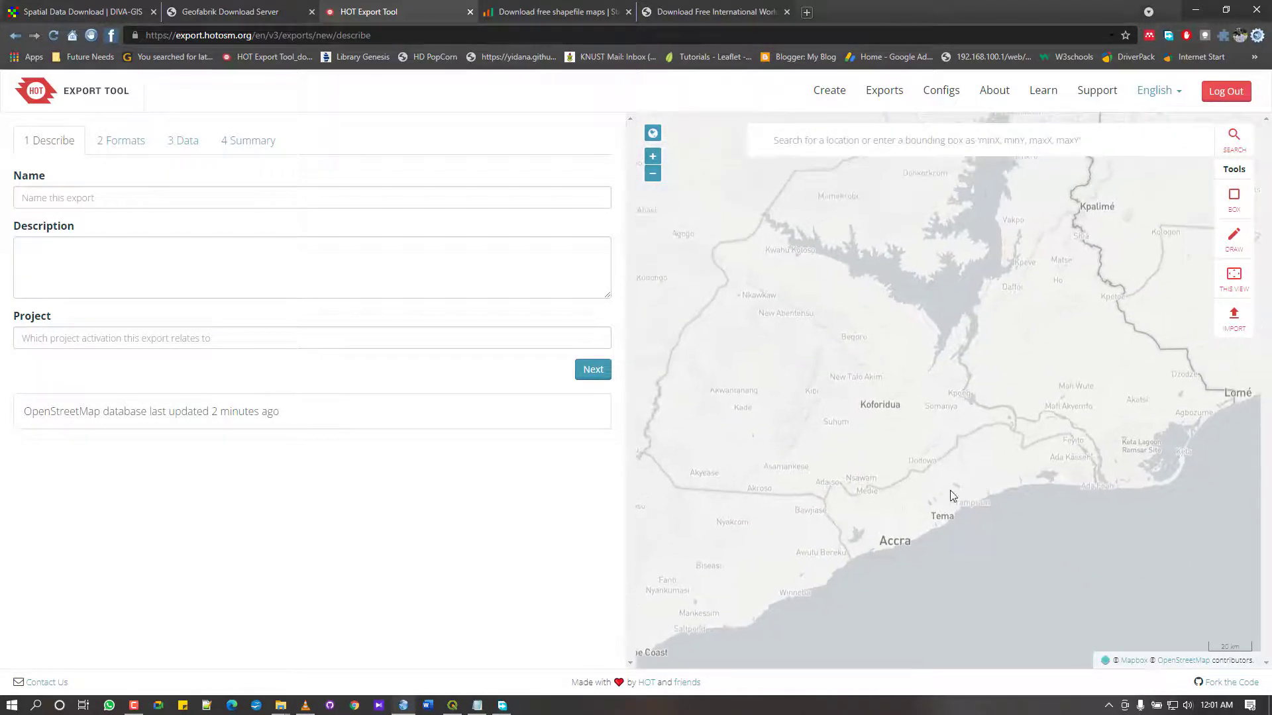
{"action": "scroll", "coordinate": [938, 503], "scroll_direction": "up", "scroll_amount": 1}
{"action": "scroll", "coordinate": [938, 504], "scroll_direction": "up", "scroll_amount": 1}
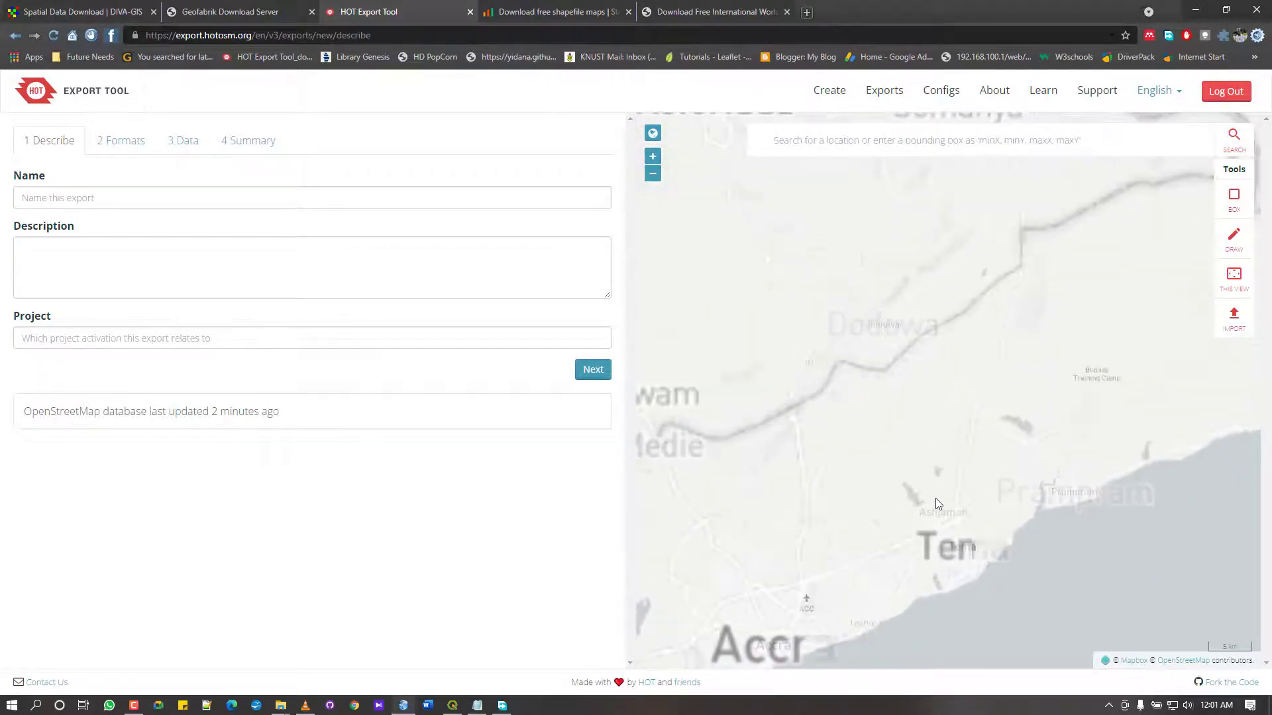
{"action": "scroll", "coordinate": [970, 471], "scroll_direction": "down", "scroll_amount": 3}
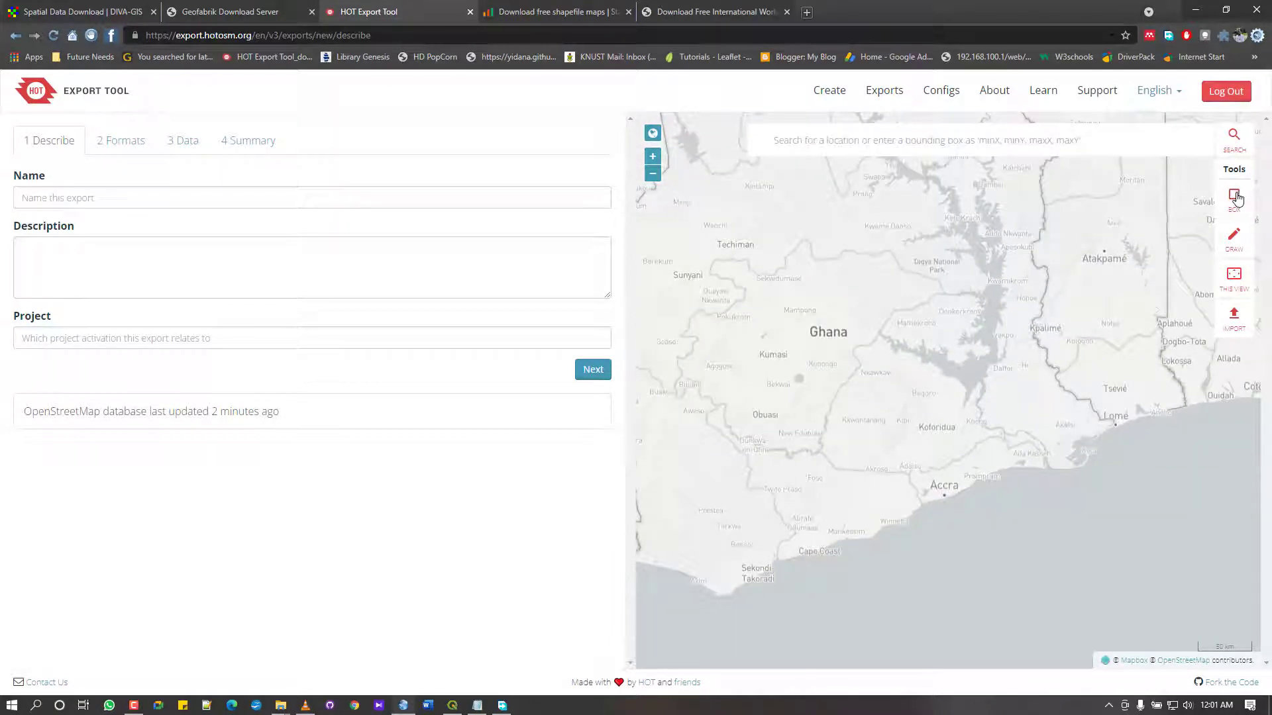
Discard a trial freehand area and draw a box spanning Accra, Tema and Koforidua
{"action": "left_click", "coordinate": [1235, 238]}
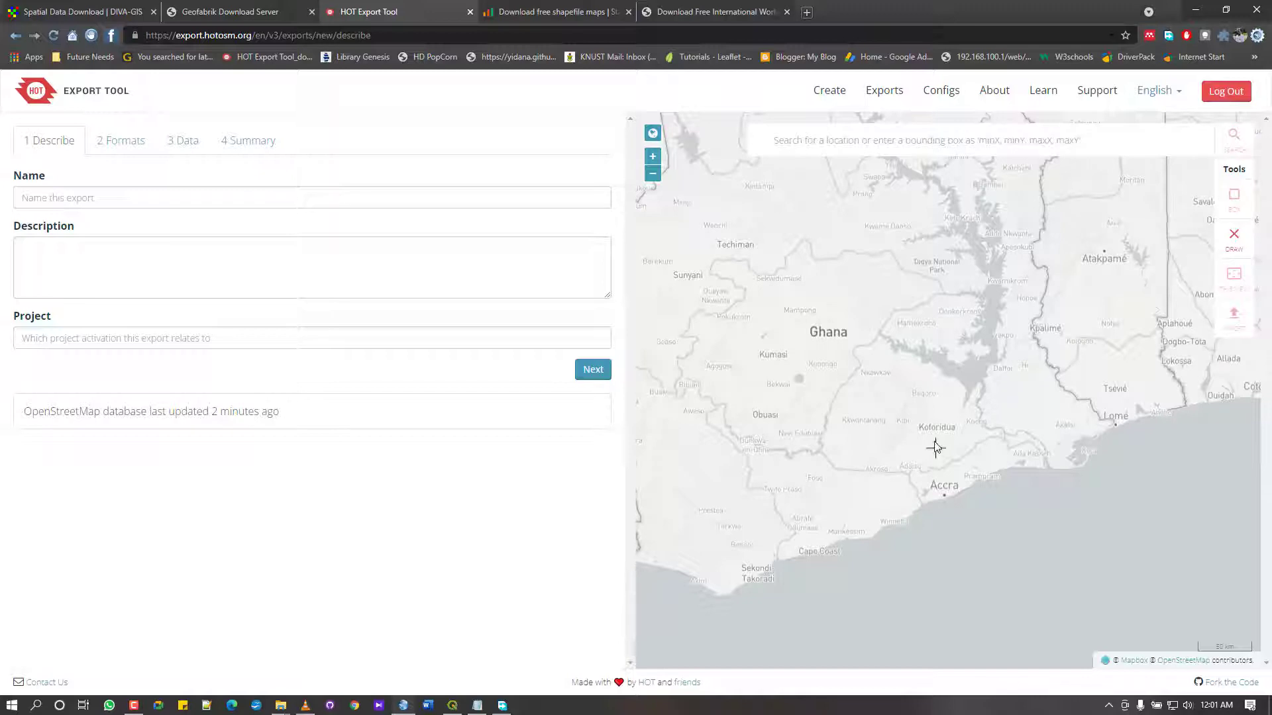
{"action": "mouse_move", "coordinate": [899, 483]}
{"action": "left_mouse_down"}
{"action": "mouse_move", "coordinate": [960, 432]}
{"action": "mouse_move", "coordinate": [1018, 419]}
{"action": "mouse_move", "coordinate": [1090, 439]}
{"action": "mouse_move", "coordinate": [1078, 514]}
{"action": "mouse_move", "coordinate": [945, 567]}
{"action": "mouse_move", "coordinate": [902, 556]}
{"action": "left_mouse_up"}
{"action": "right_click", "coordinate": [902, 556]}
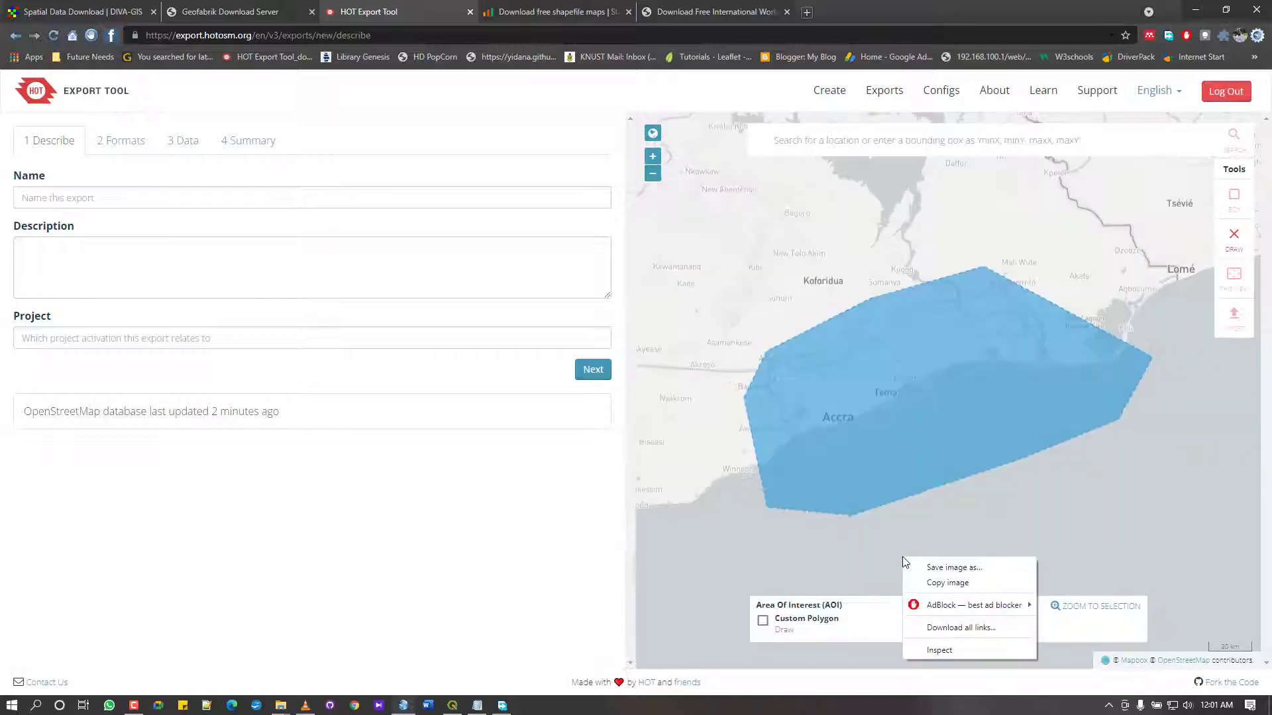
{"action": "left_click", "coordinate": [882, 430]}
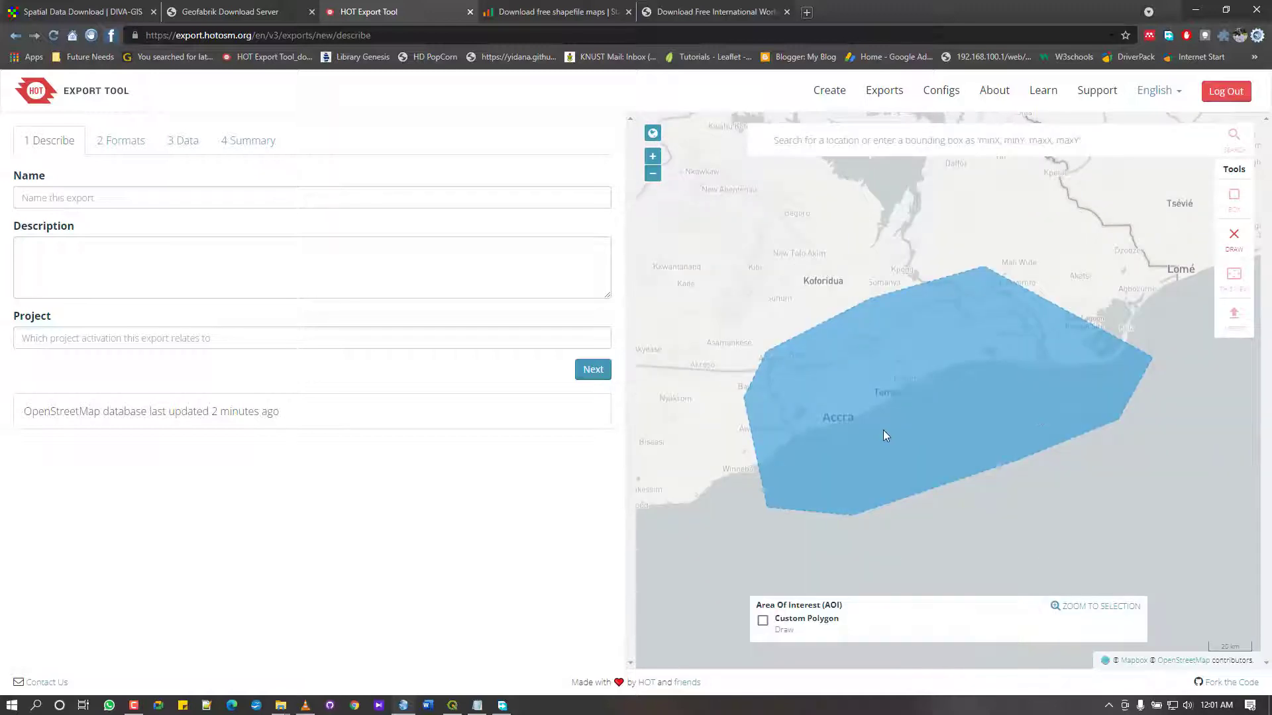
{"action": "left_click", "coordinate": [1234, 235]}
{"action": "left_click", "coordinate": [1236, 209]}
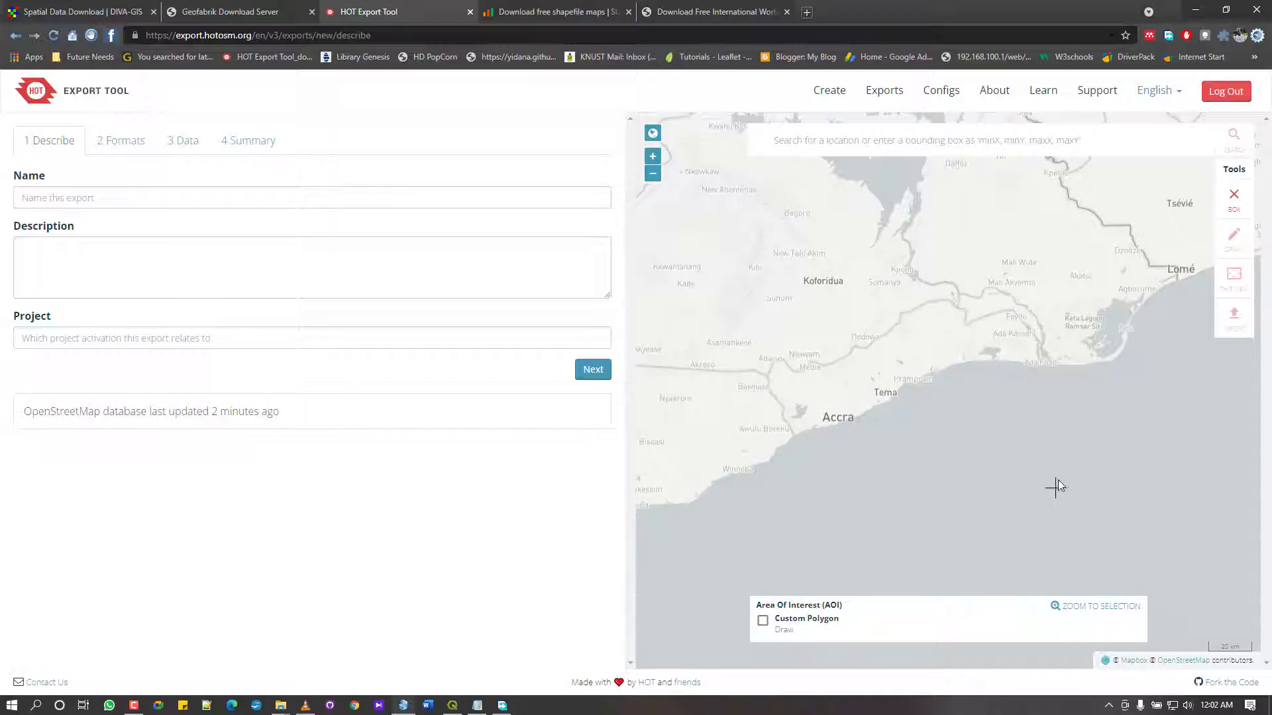
{"action": "left_click_drag", "start_coordinate": [1102, 477], "coordinate": [722, 255]}
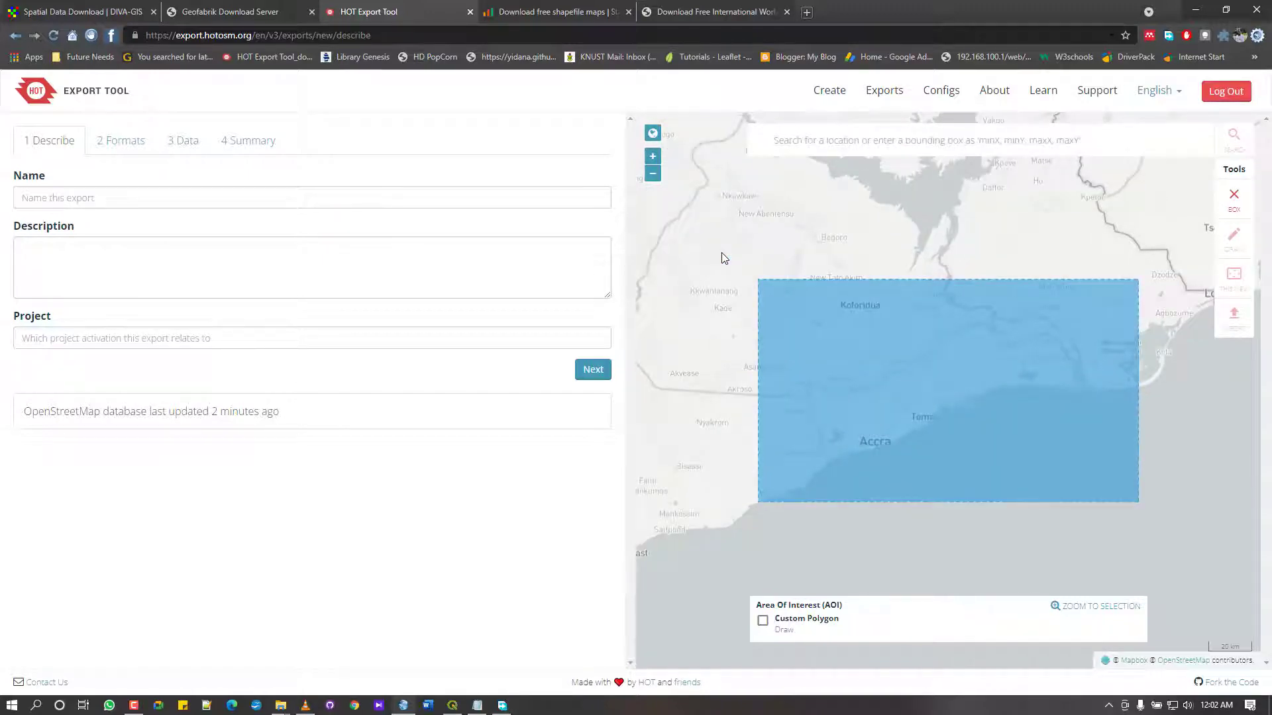
Enter export name 'Accra' and project 'Urban Project', correcting project typos
{"action": "left_click", "coordinate": [145, 201]}
{"action": "type", "text": "Accra"}
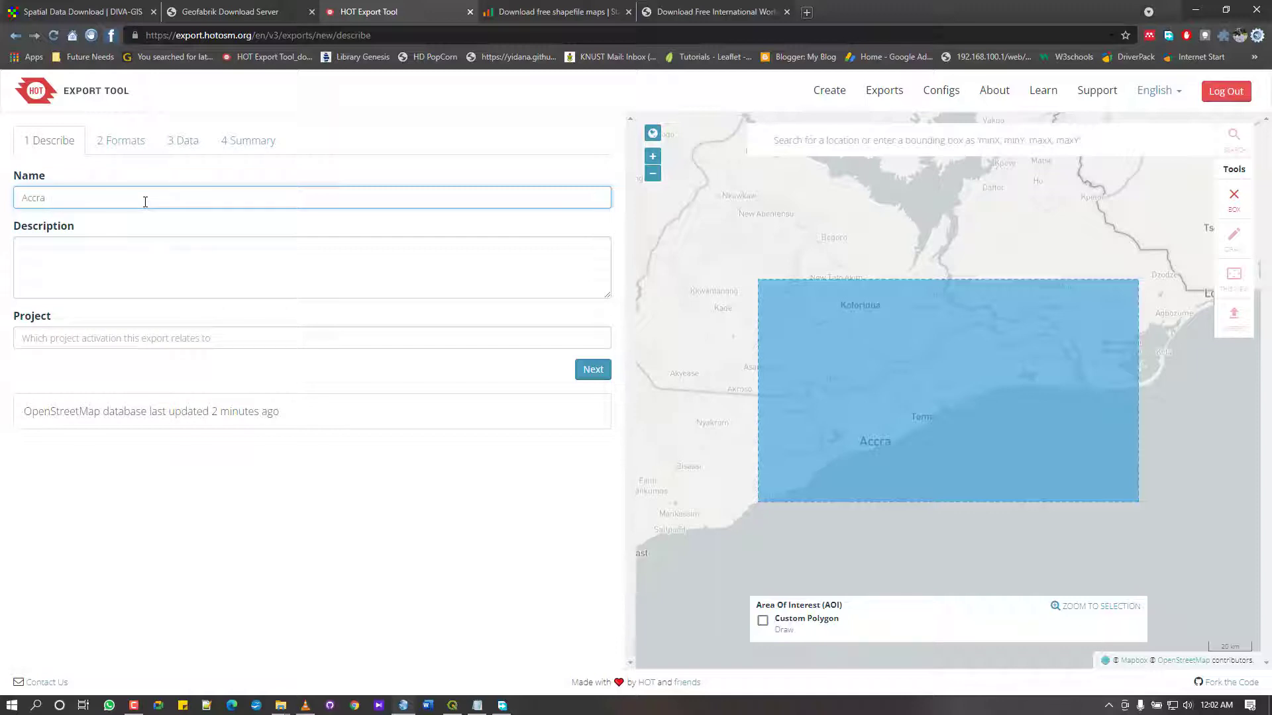
{"action": "left_click", "coordinate": [147, 338]}
{"action": "type", "text": "Urban Project"}
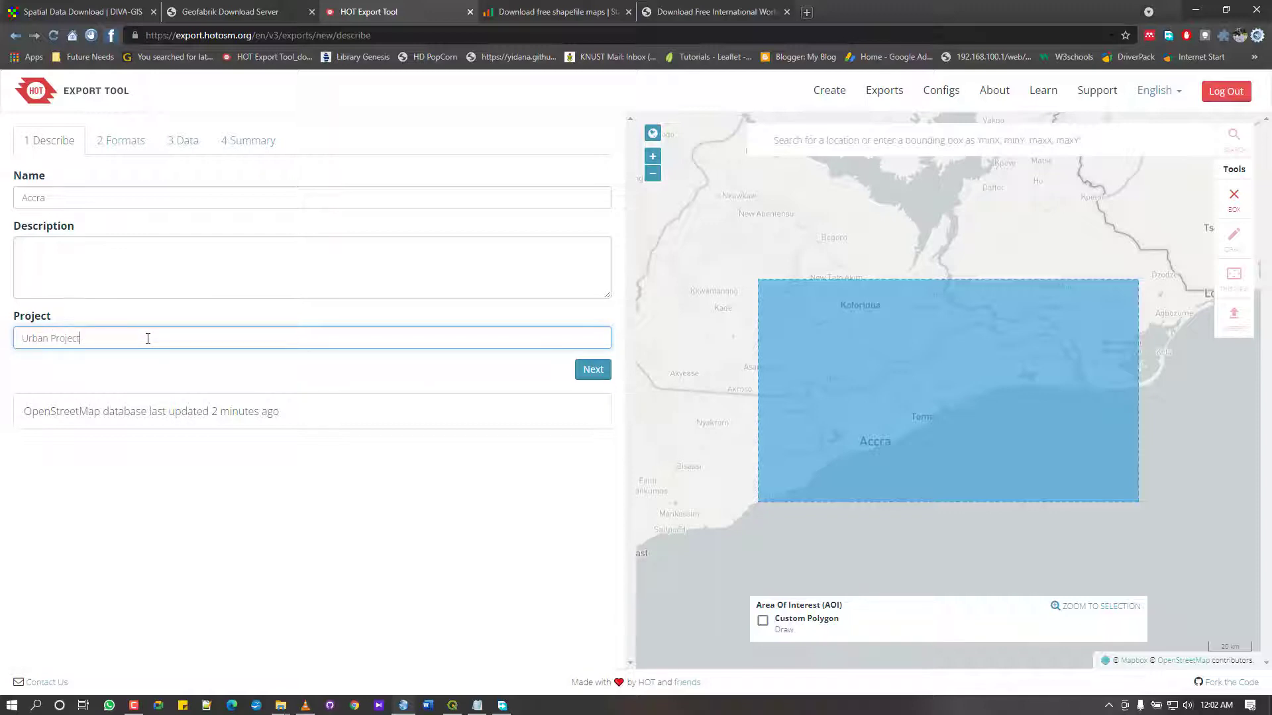
{"action": "key", "text": "BackSpace"}
{"action": "key", "text": "BackSpace"}
{"action": "key", "text": "BackSpace"}
{"action": "key", "text": "BackSpace"}
{"action": "key", "text": "BackSpace"}
{"action": "key", "text": "BackSpace"}
{"action": "type", "text": "p"}
{"action": "key", "text": "BackSpace"}
{"action": "type", "text": "Projects"}
Select Shapefile as the Accra export format and advance through the Data step to Summary
{"action": "left_click", "coordinate": [585, 371]}
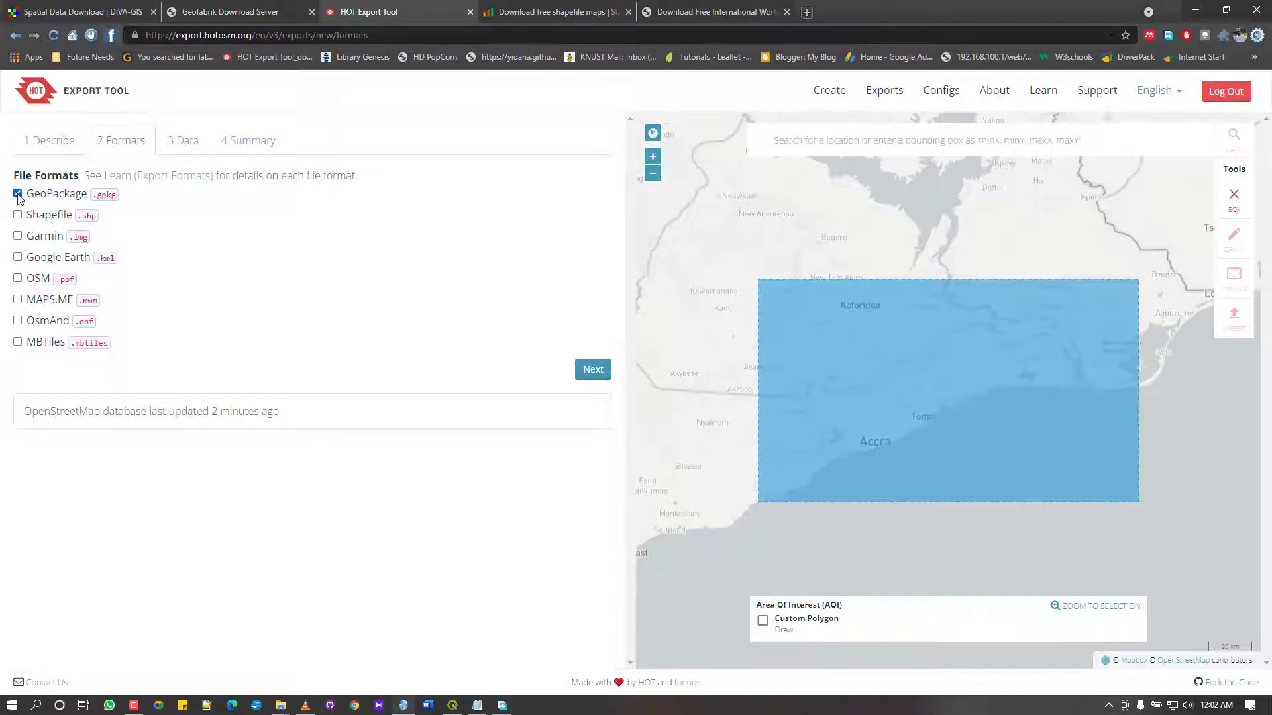
{"action": "left_click", "coordinate": [18, 214]}
{"action": "left_click", "coordinate": [590, 369]}
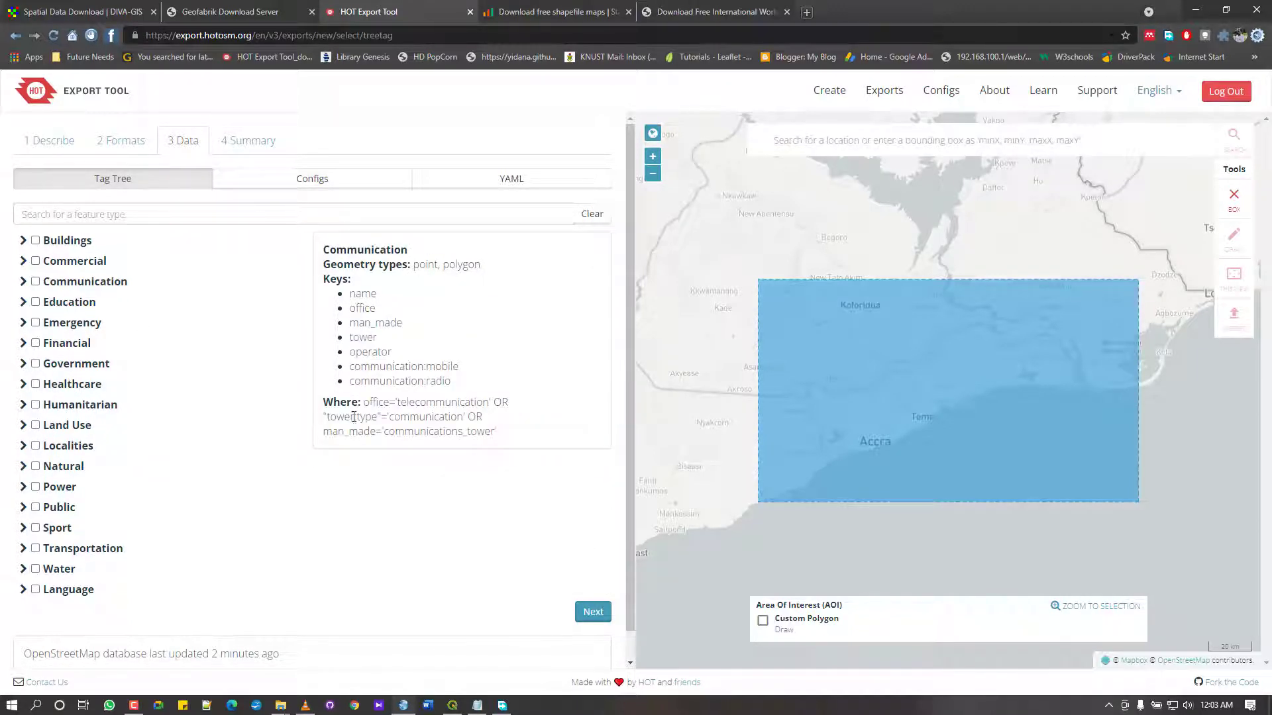
{"action": "left_click", "coordinate": [602, 613]}
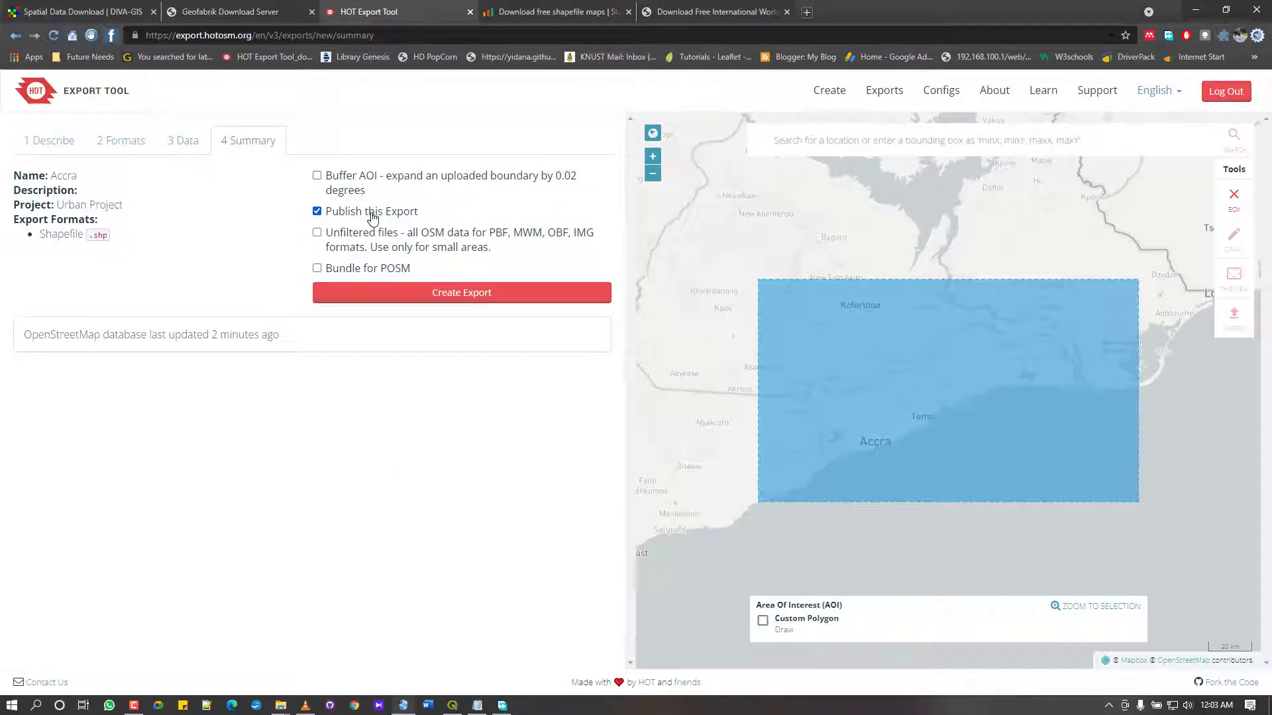
Create the Accra export and wait until Accra_shp.zip is completed
{"action": "left_click", "coordinate": [378, 294]}
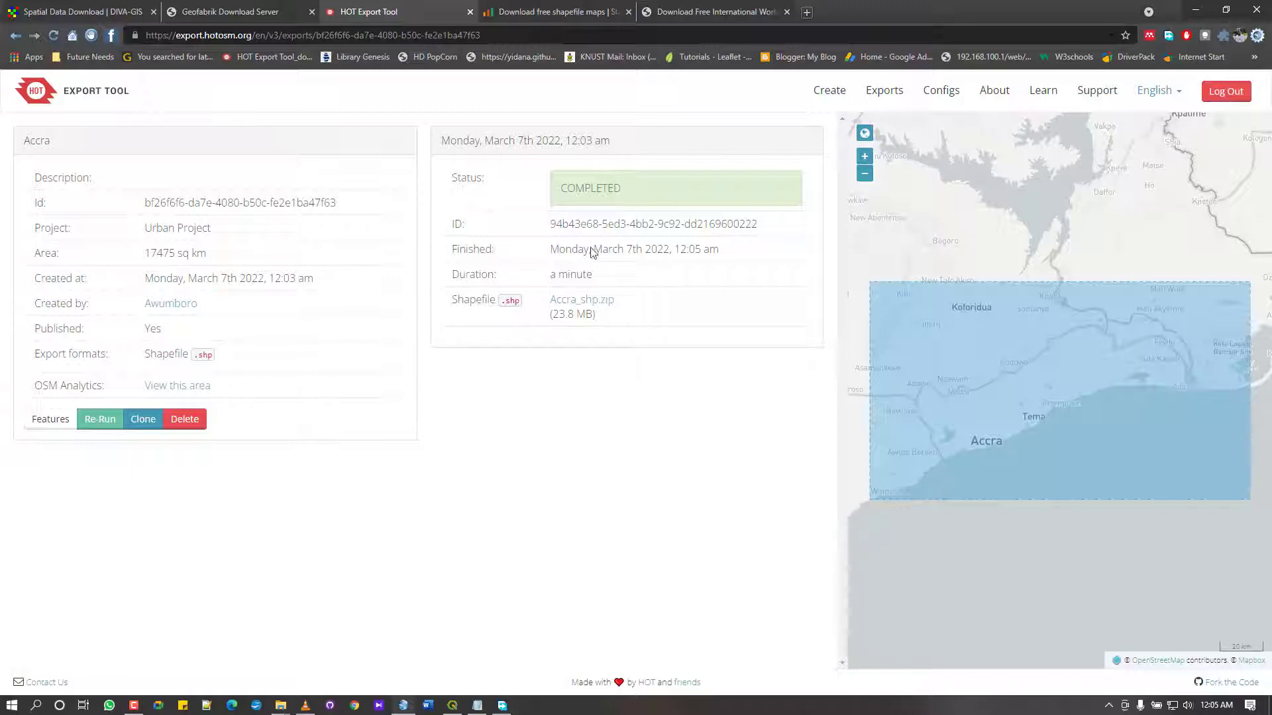
Download Accra_shp.zip with Free Download Manager into the Download QGIS folder, then return to Chrome
{"action": "left_click", "coordinate": [577, 306]}
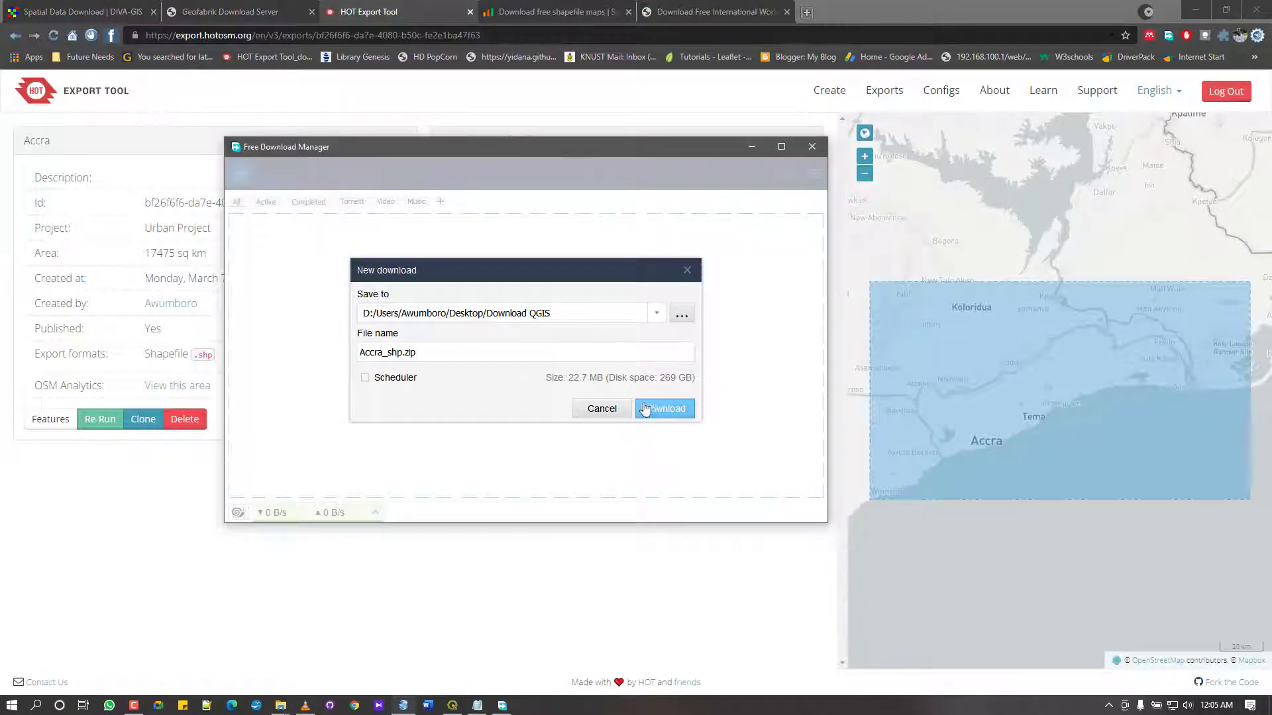
{"action": "left_click", "coordinate": [647, 410]}
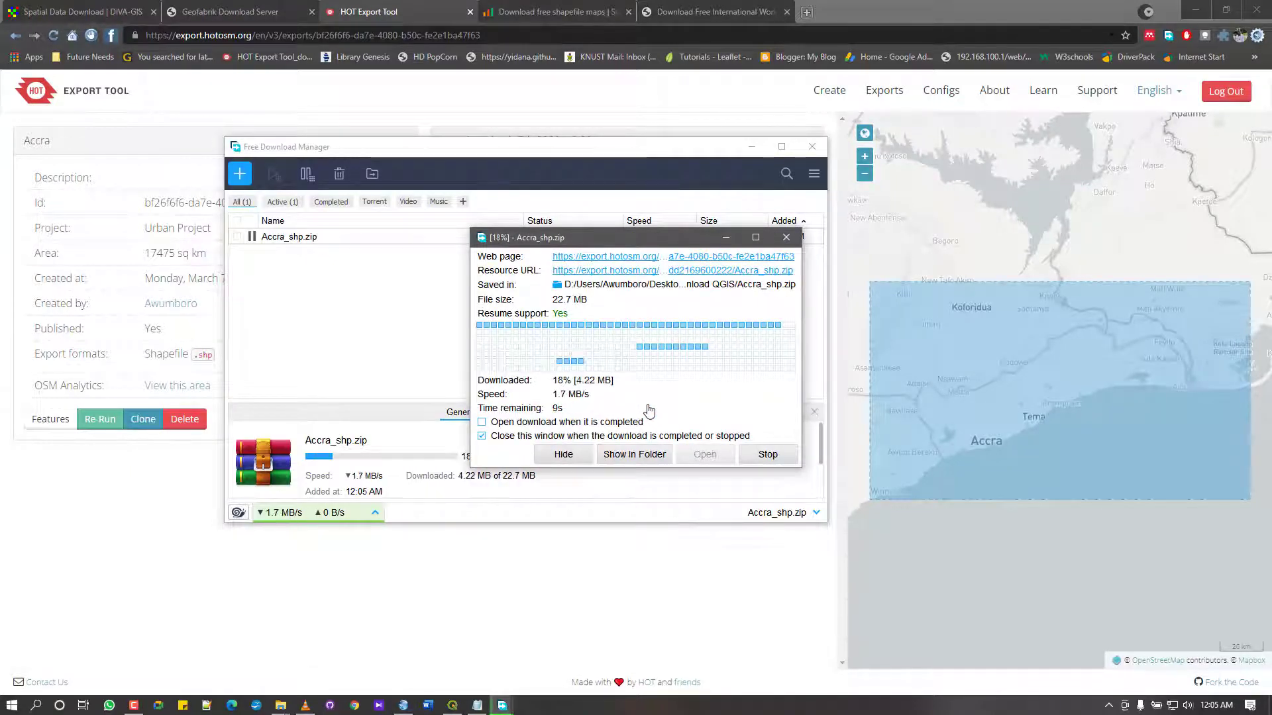
{"action": "left_click", "coordinate": [334, 12]}
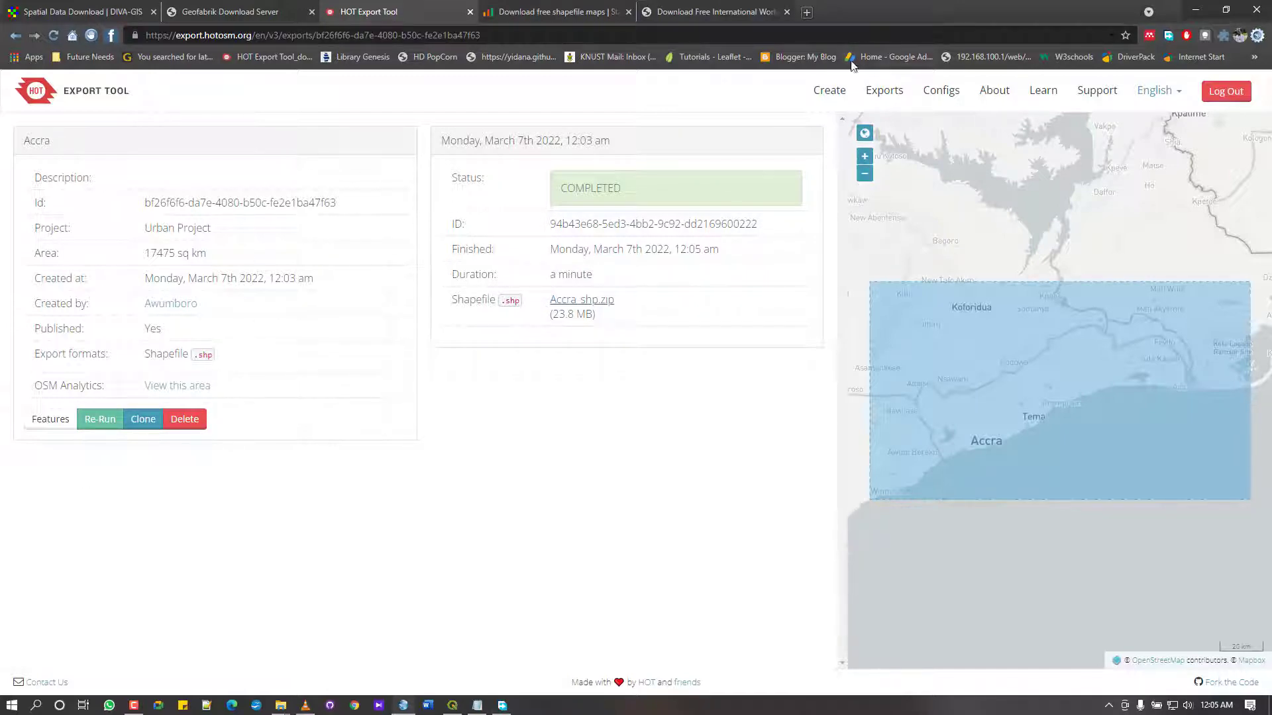
Reset the Export Tool form and switch to the StatSilk 'Download free shapefile maps' tab
{"action": "left_click", "coordinate": [829, 91]}
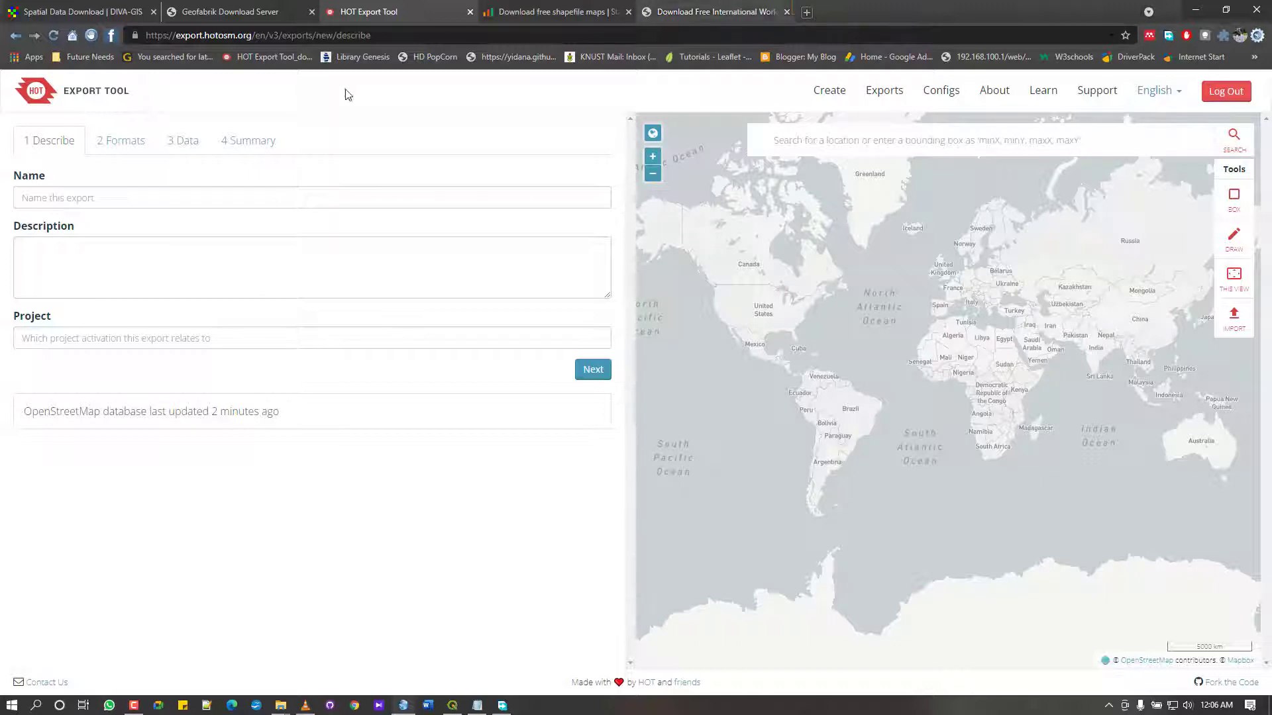
{"action": "left_click", "coordinate": [544, 13]}
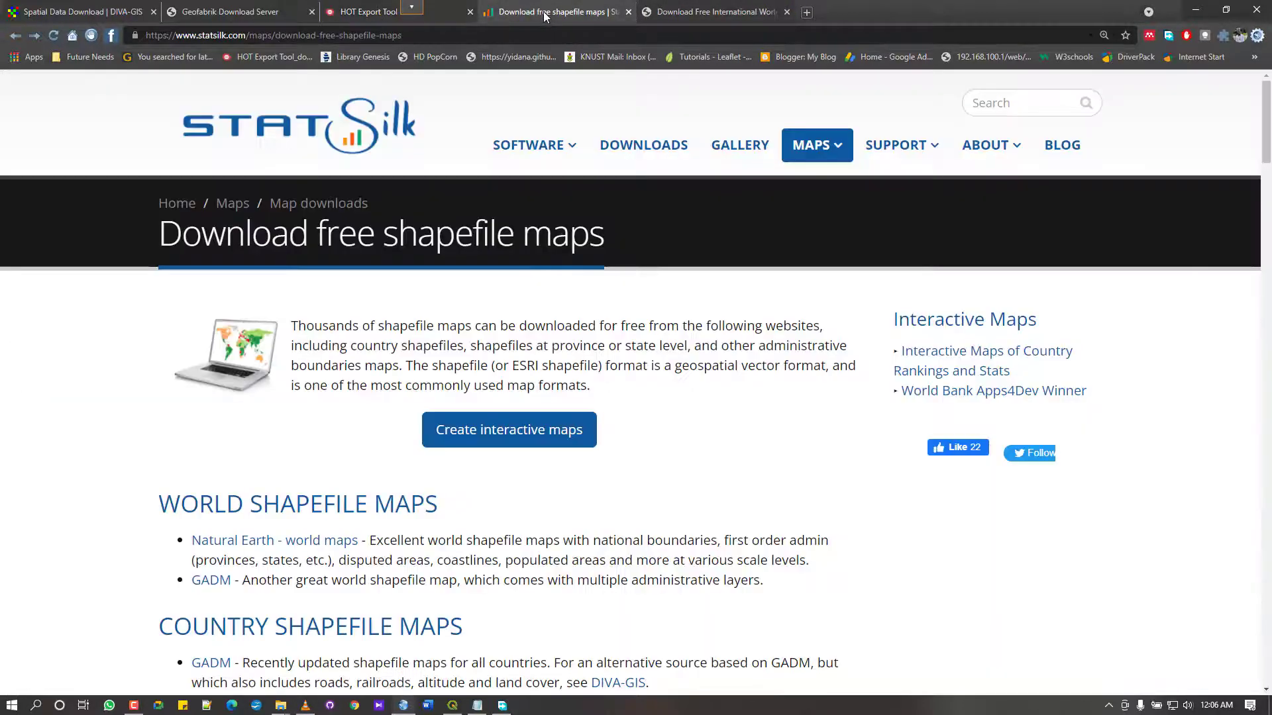